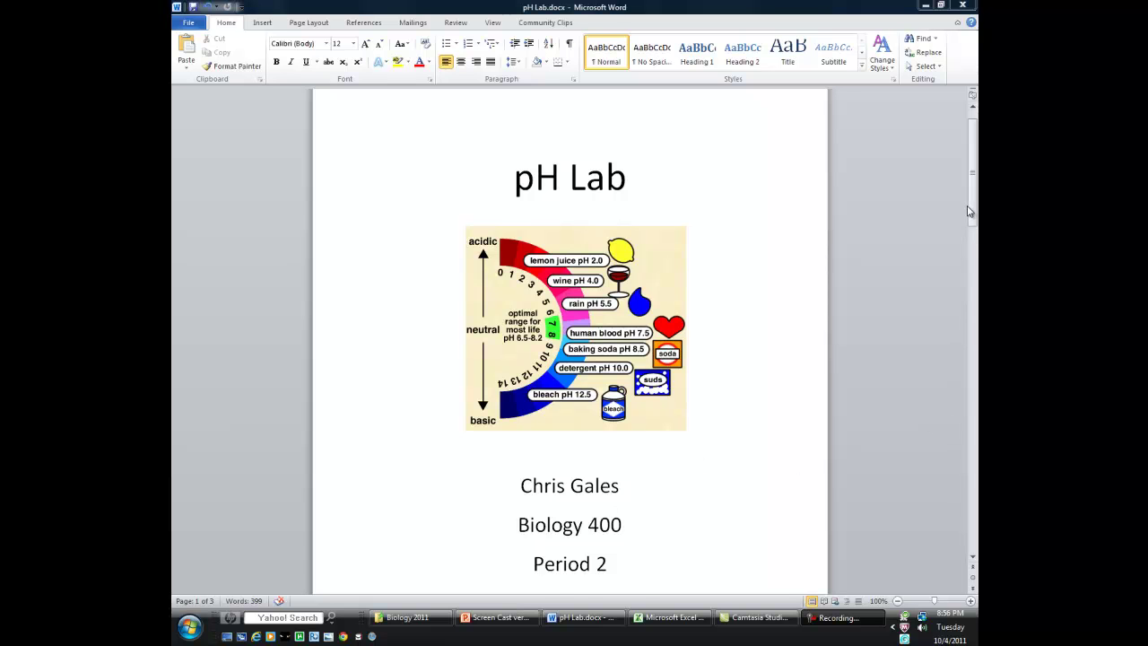
- Review the pH Lab report's title page, problem statement, hypothesis and data sections, plus the source data table in the Excel workbook
{"action": "left_click_drag", "start_coordinate": [971, 212], "coordinate": [977, 241]}
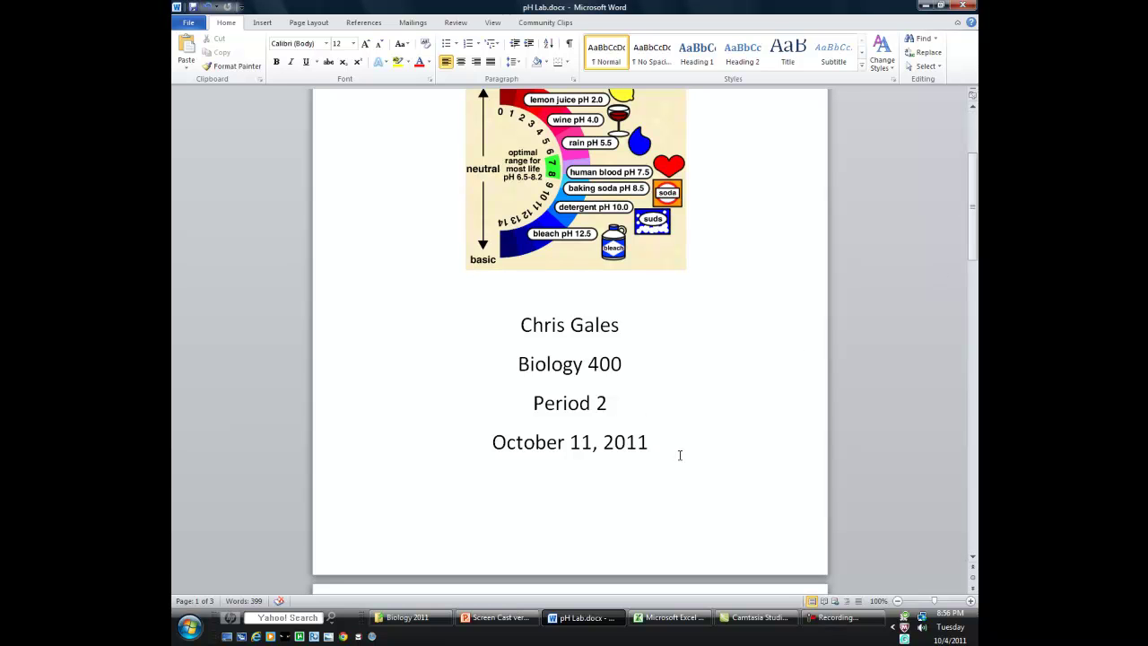
{"action": "scroll", "coordinate": [680, 454], "scroll_direction": "up", "scroll_amount": 3}
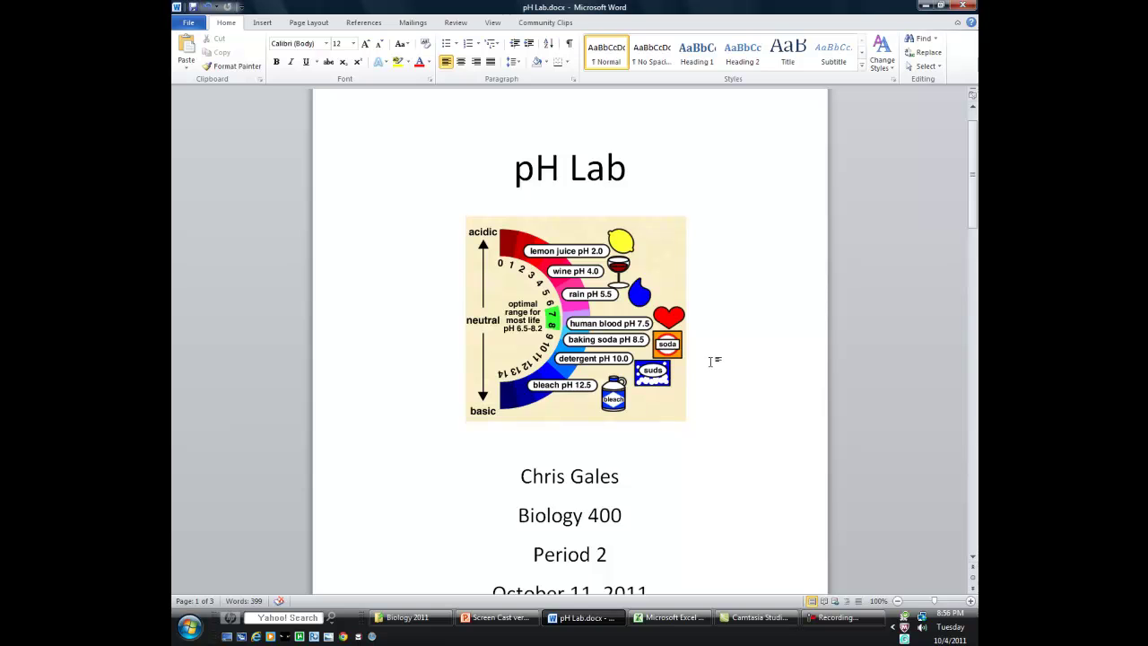
{"action": "scroll", "coordinate": [710, 360], "scroll_direction": "down", "scroll_amount": 4}
{"action": "scroll", "coordinate": [710, 361], "scroll_direction": "down", "scroll_amount": 8}
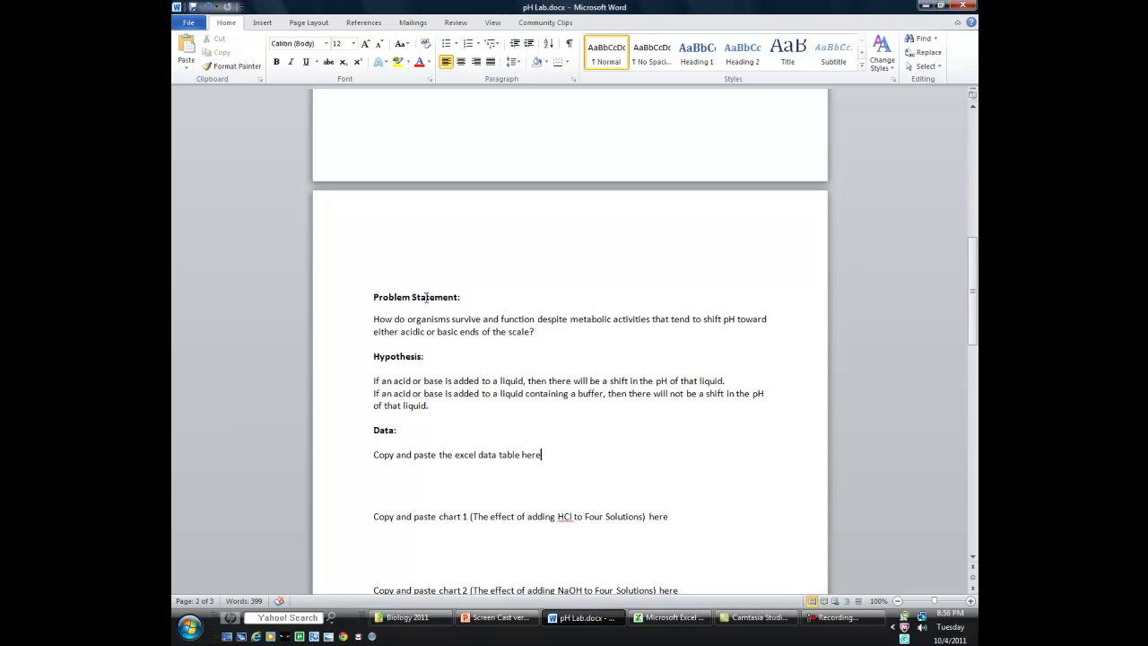
{"action": "scroll", "coordinate": [421, 410], "scroll_direction": "down", "scroll_amount": 3}
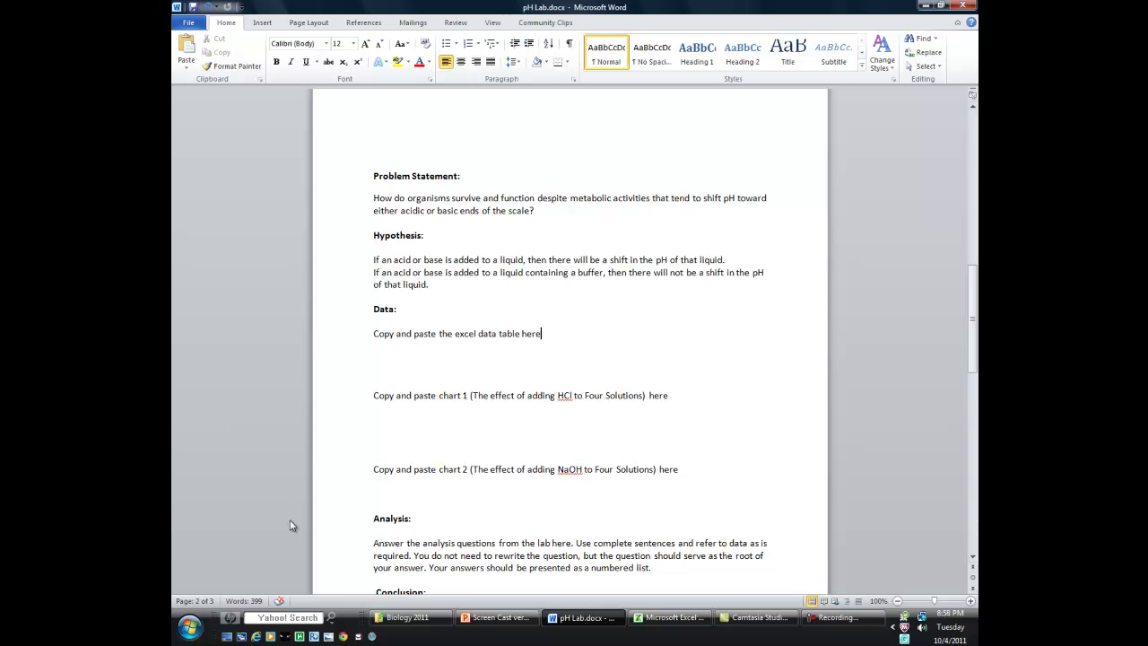
{"action": "left_click", "coordinate": [679, 618]}
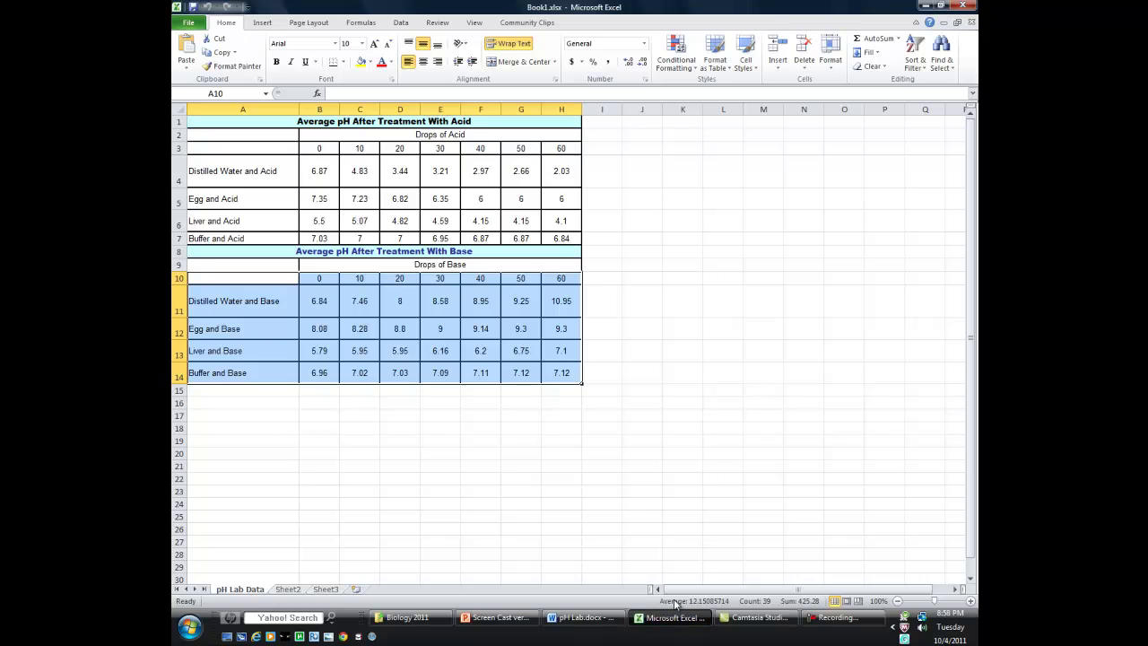
{"action": "left_click", "coordinate": [668, 390]}
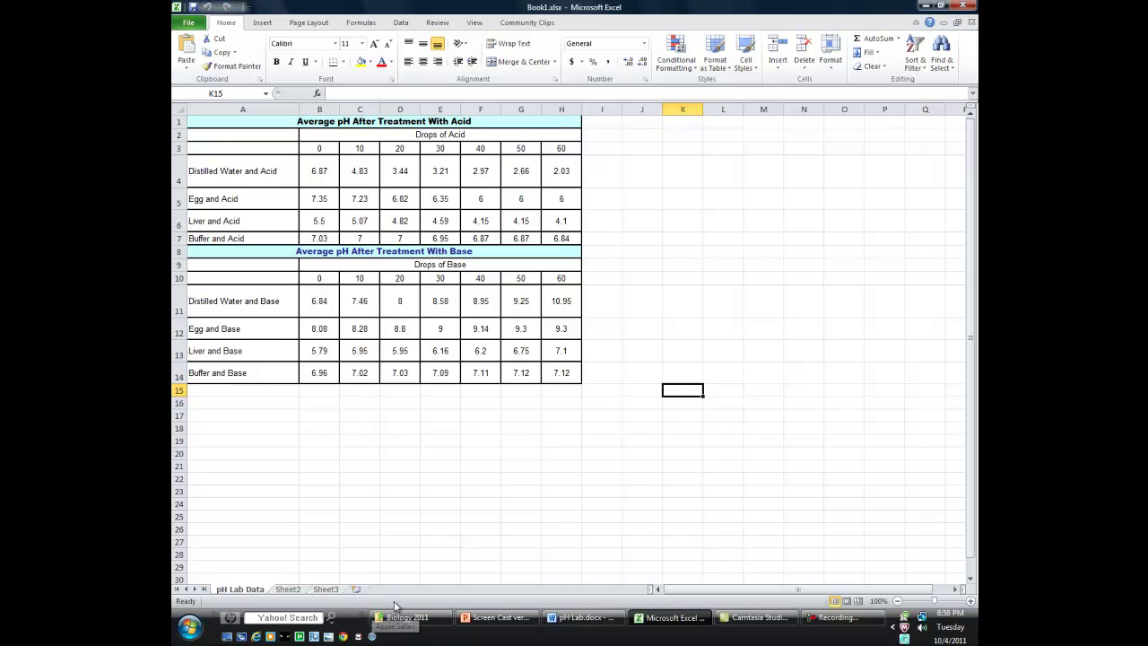
{"action": "left_click", "coordinate": [581, 617]}
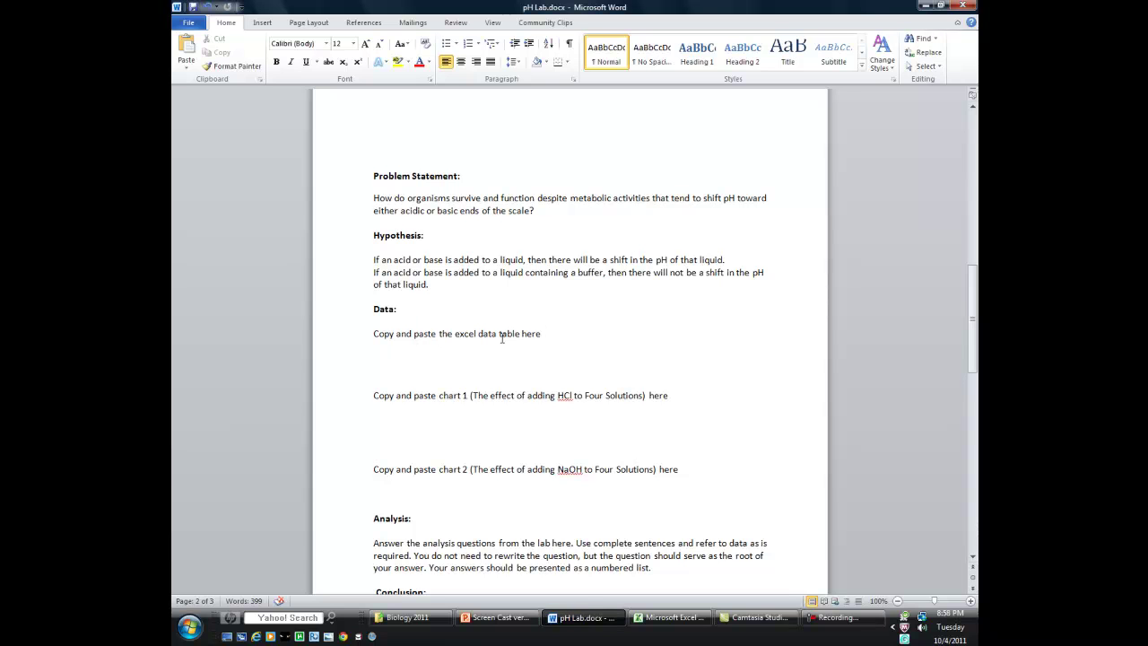
- In Excel, copy the complete acid and base pH tables, cells A1 through H14, from the pH Lab Data sheet
{"action": "left_click", "coordinate": [699, 624]}
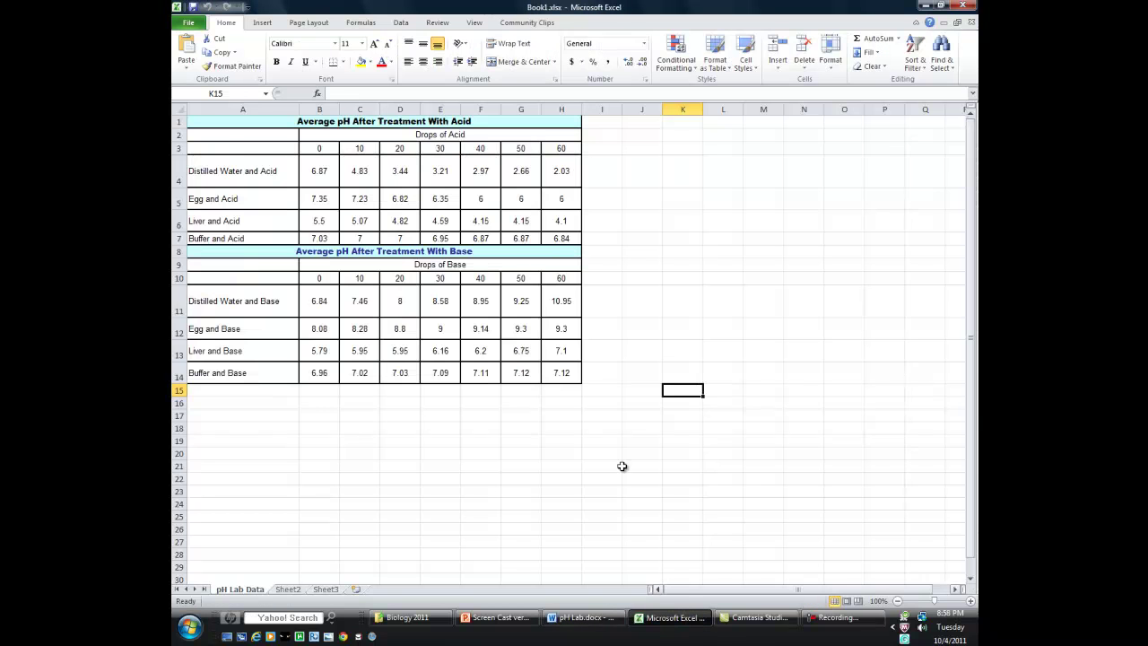
{"action": "left_click", "coordinate": [196, 123]}
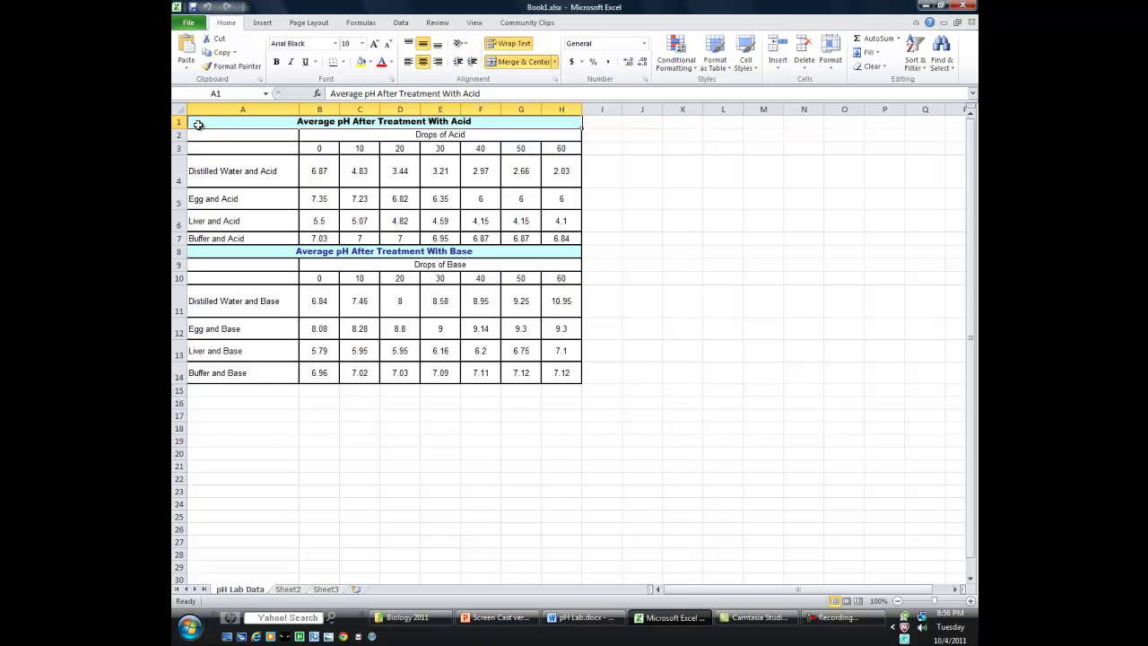
{"action": "left_click_drag", "start_coordinate": [196, 123], "coordinate": [528, 374]}
{"action": "right_click", "coordinate": [219, 119]}
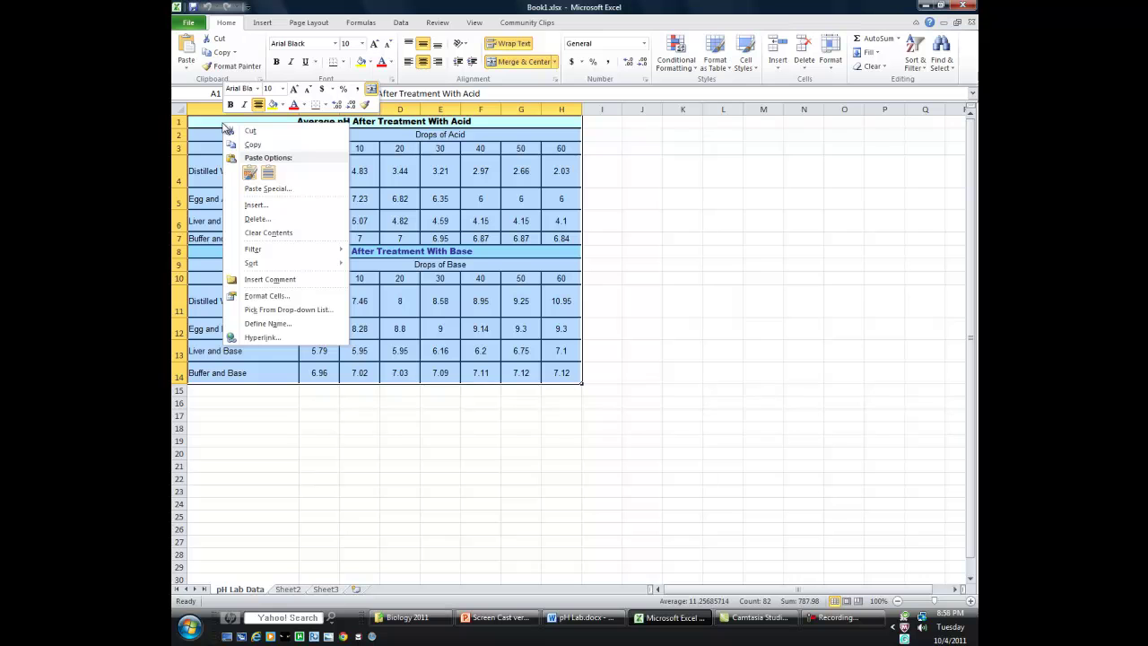
{"action": "left_click", "coordinate": [255, 143]}
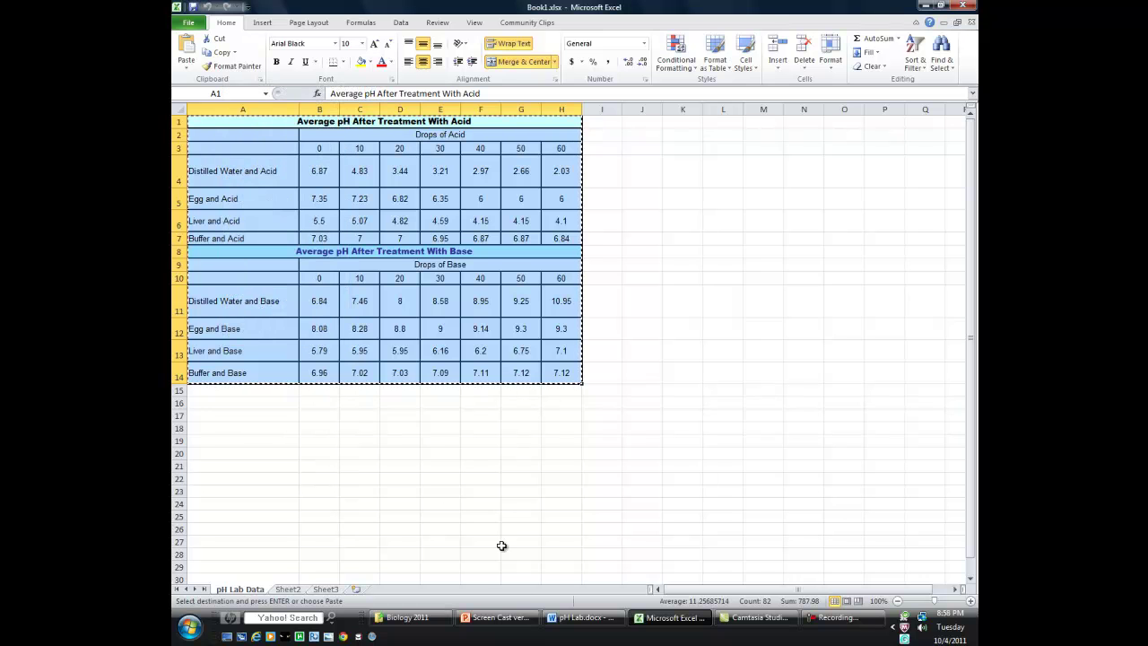
- In the Word report, replace the line "Copy and paste the excel data table here" under Data with the copied table
{"action": "left_click", "coordinate": [574, 617]}
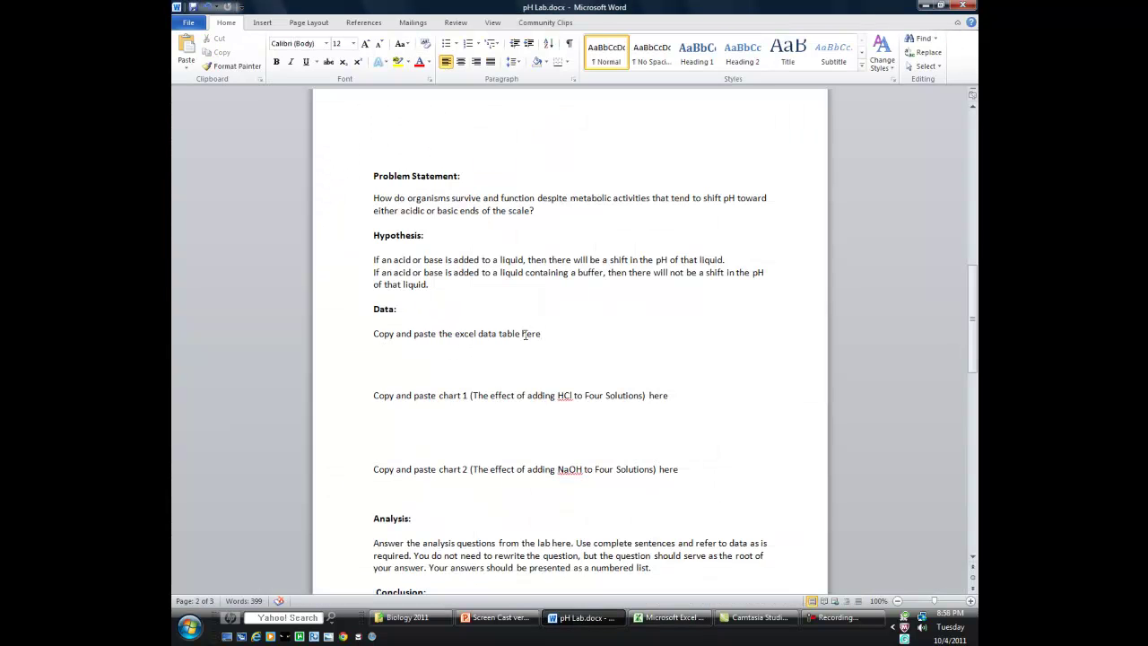
{"action": "left_click_drag", "start_coordinate": [541, 332], "coordinate": [375, 339]}
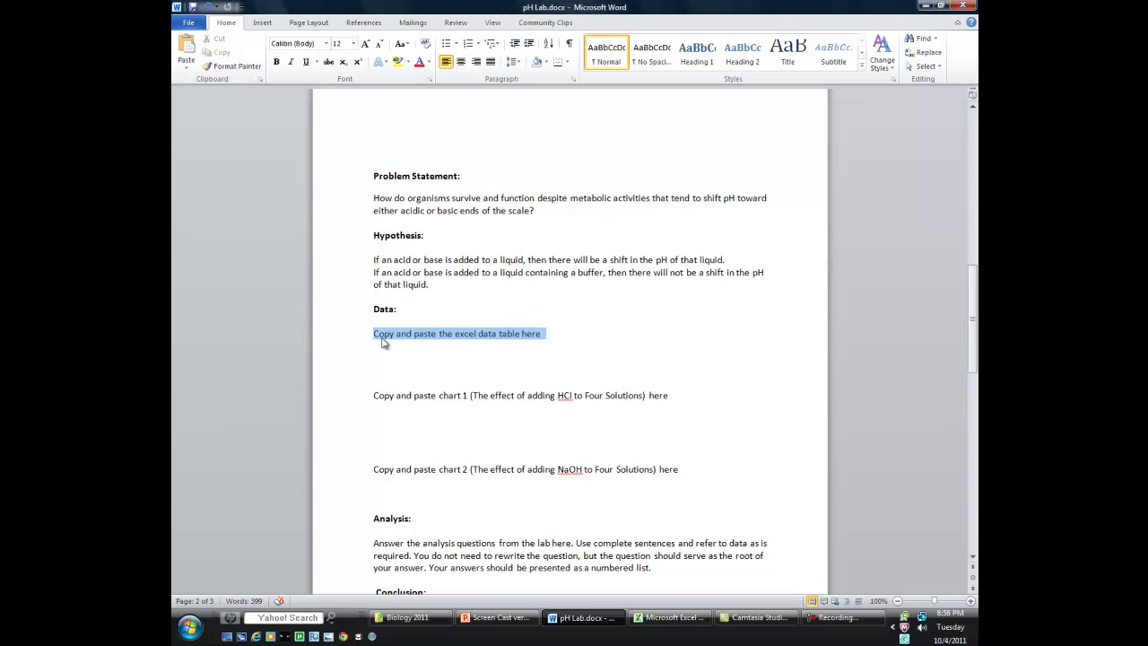
{"action": "key", "text": "Delete"}
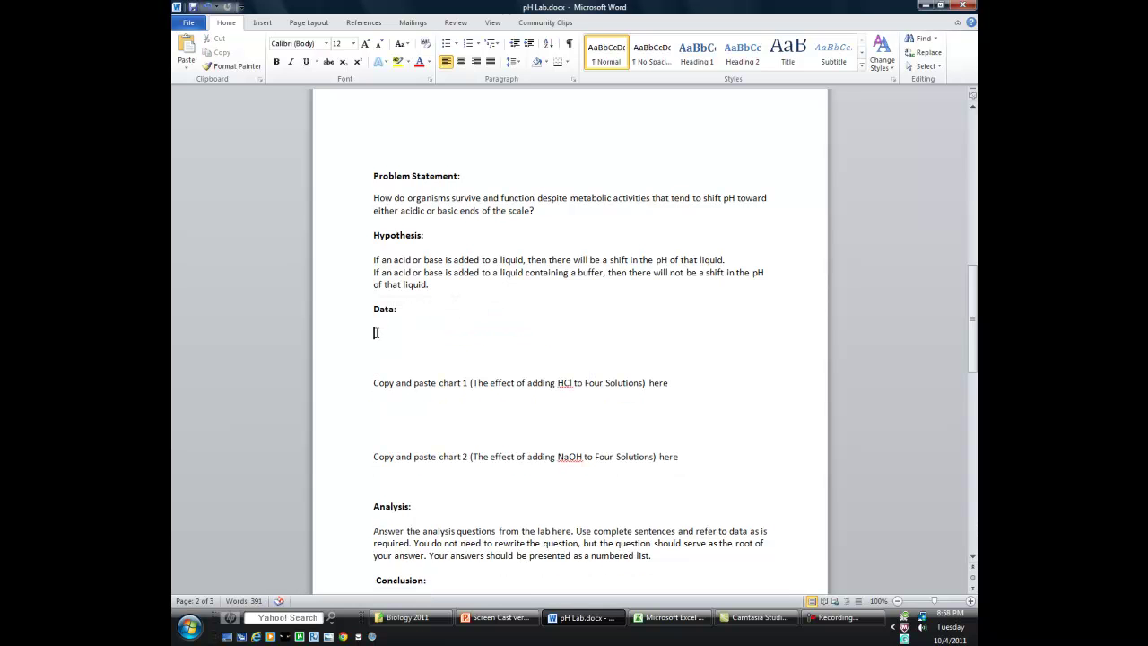
{"action": "right_click", "coordinate": [376, 332]}
{"action": "left_click", "coordinate": [404, 383]}
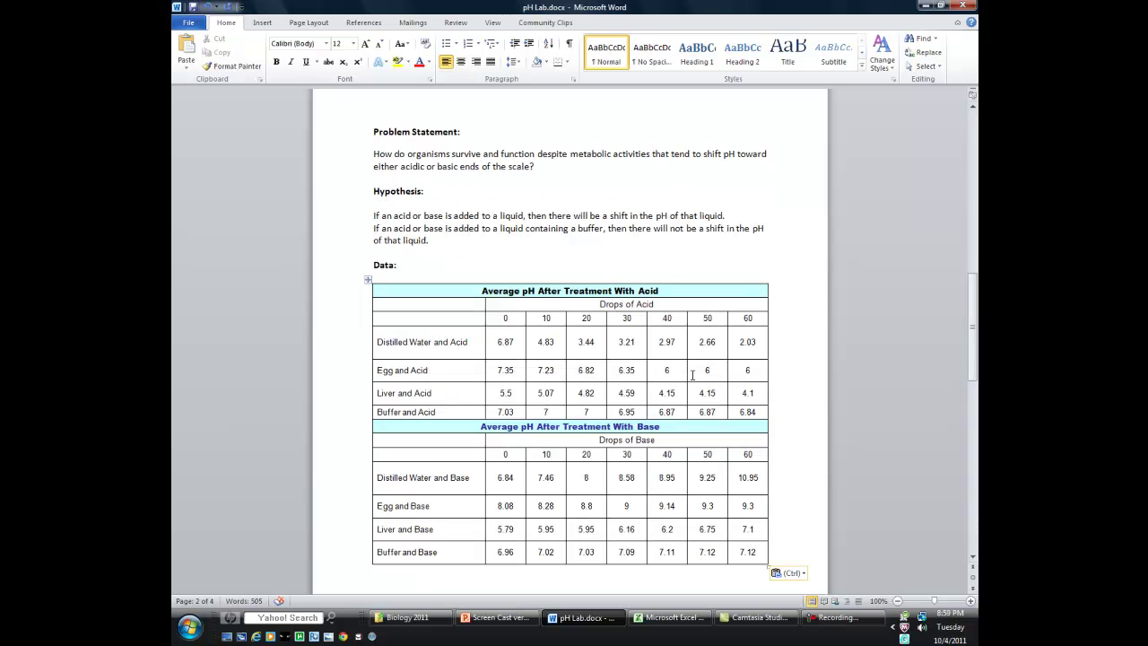
- In Excel, insert a 2-D line chart with markers from the acid treatment data in cells A3 through H7
{"action": "scroll", "coordinate": [748, 392], "scroll_direction": "down", "scroll_amount": 6}
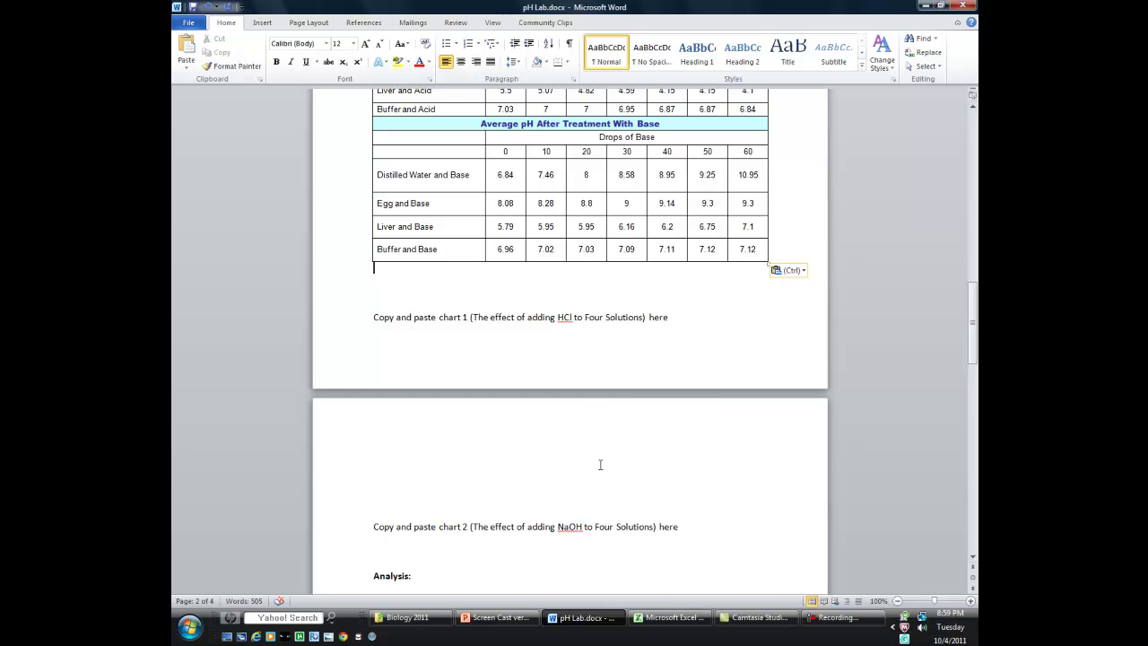
{"action": "mouse_move", "coordinate": [682, 625]}
{"action": "left_click_drag", "start_coordinate": [438, 317], "coordinate": [462, 317]}
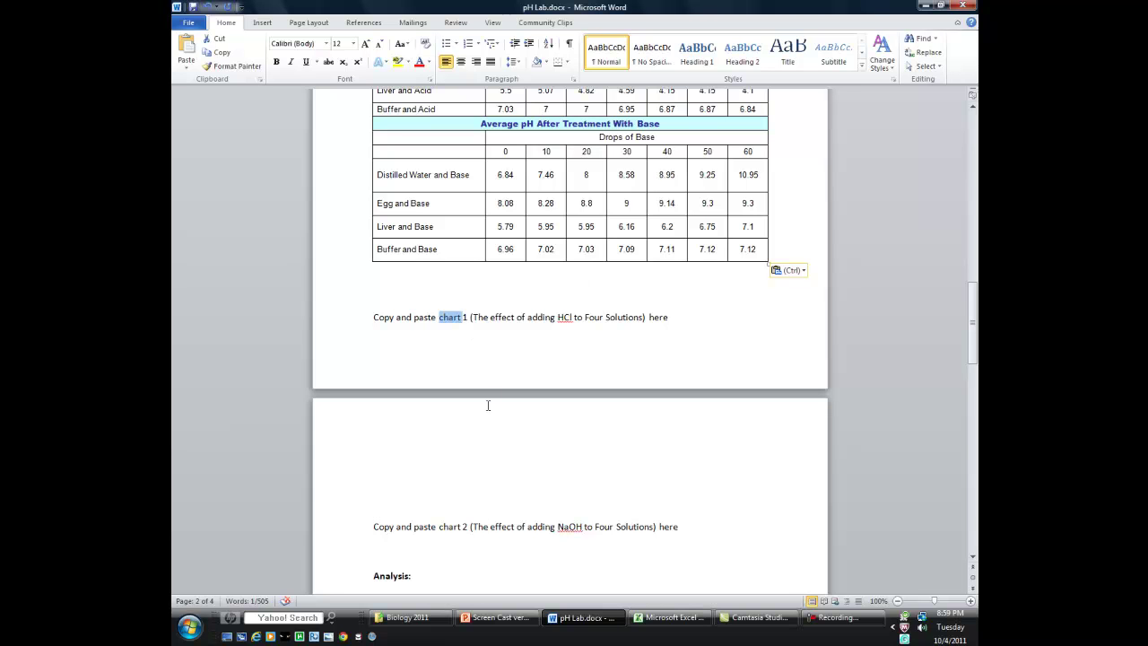
{"action": "left_click", "coordinate": [664, 618]}
{"action": "left_click", "coordinate": [670, 489]}
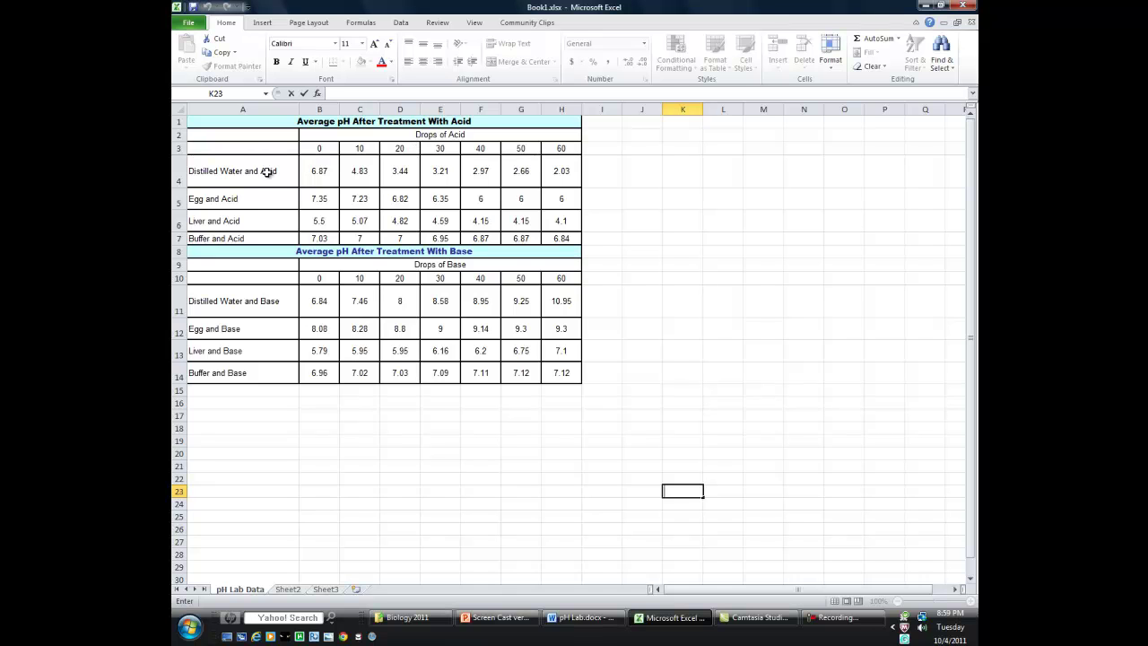
{"action": "left_click_drag", "start_coordinate": [233, 148], "coordinate": [563, 236]}
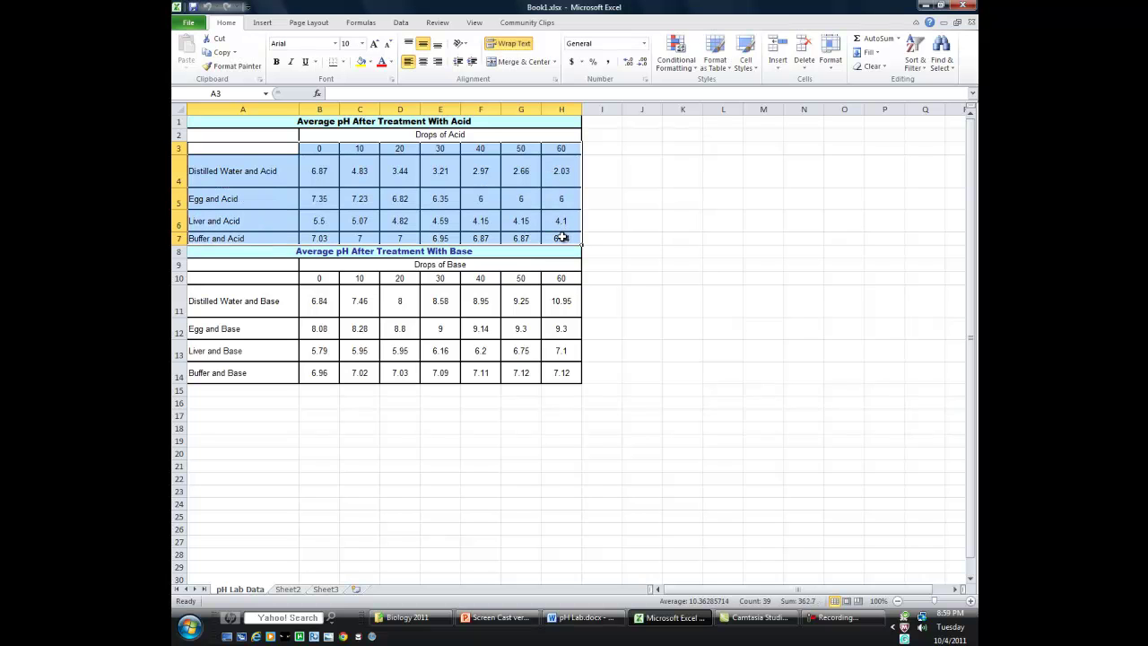
{"action": "left_click", "coordinate": [260, 24]}
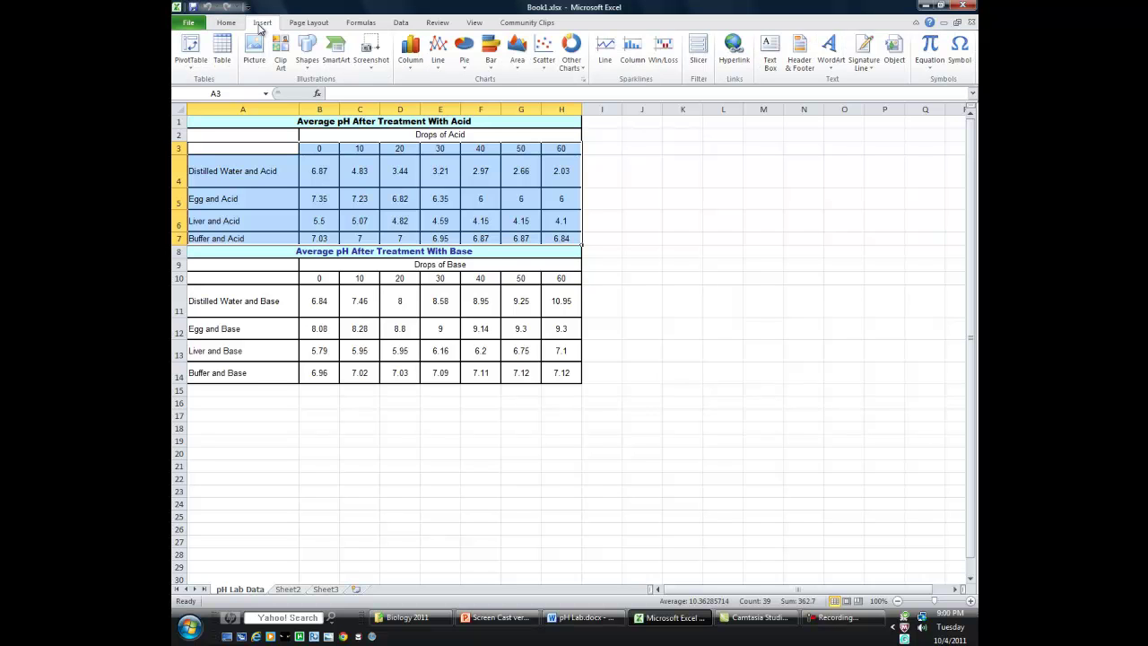
{"action": "left_click", "coordinate": [437, 54]}
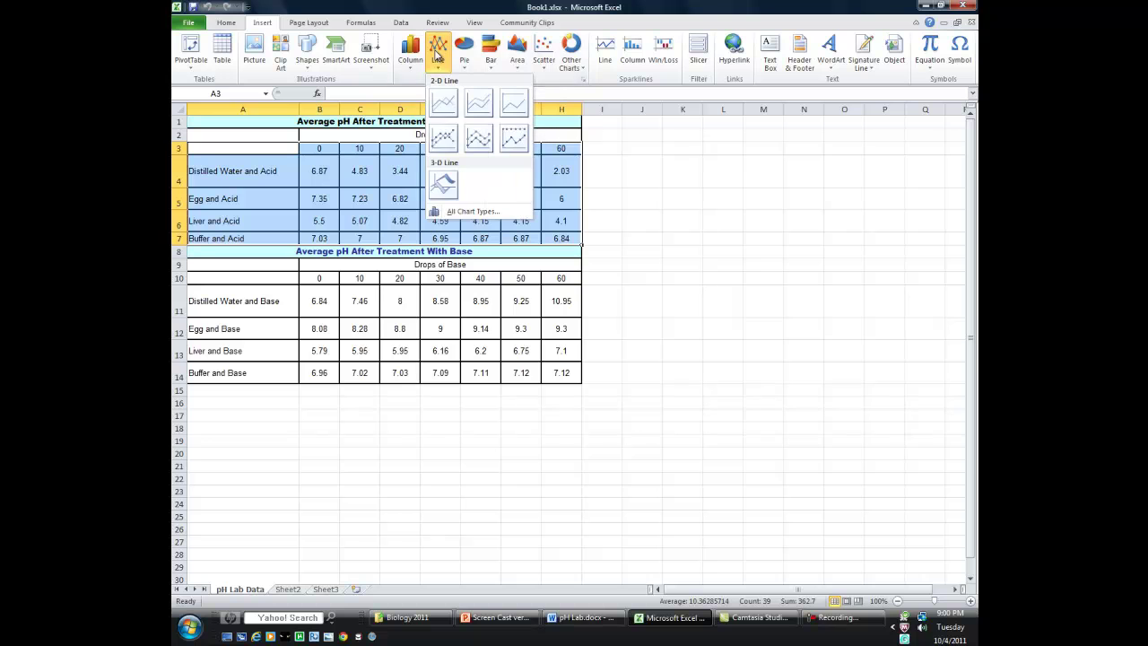
{"action": "left_click", "coordinate": [446, 139]}
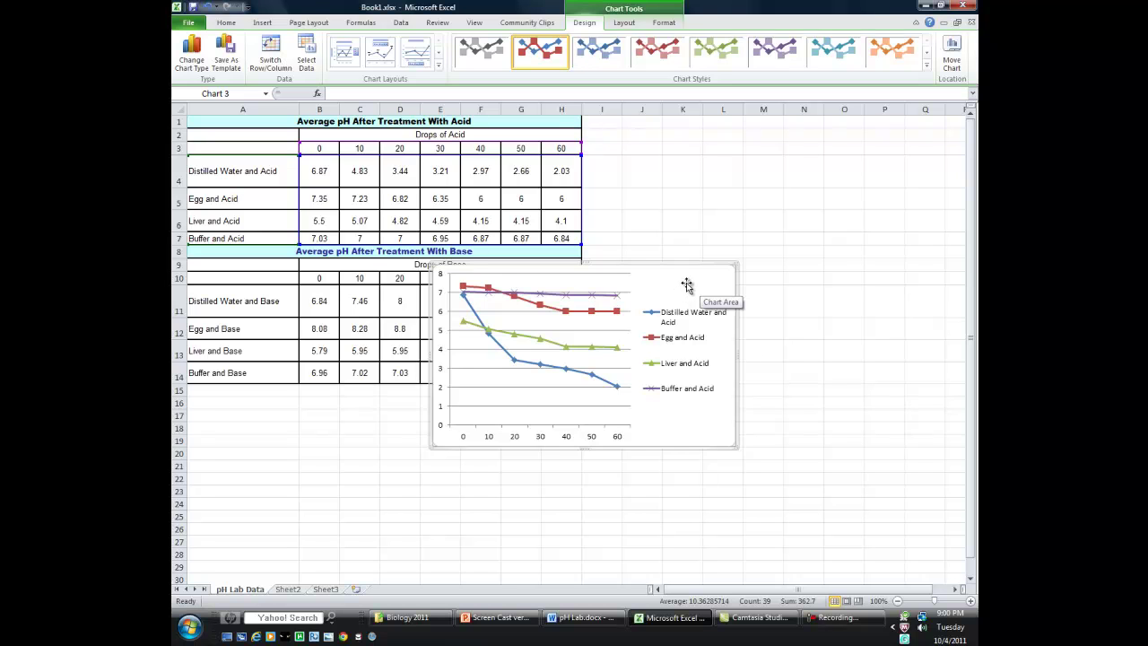
- Move the acid line chart to a new sheet named "The Effect of Acid"
{"action": "right_click", "coordinate": [687, 287]}
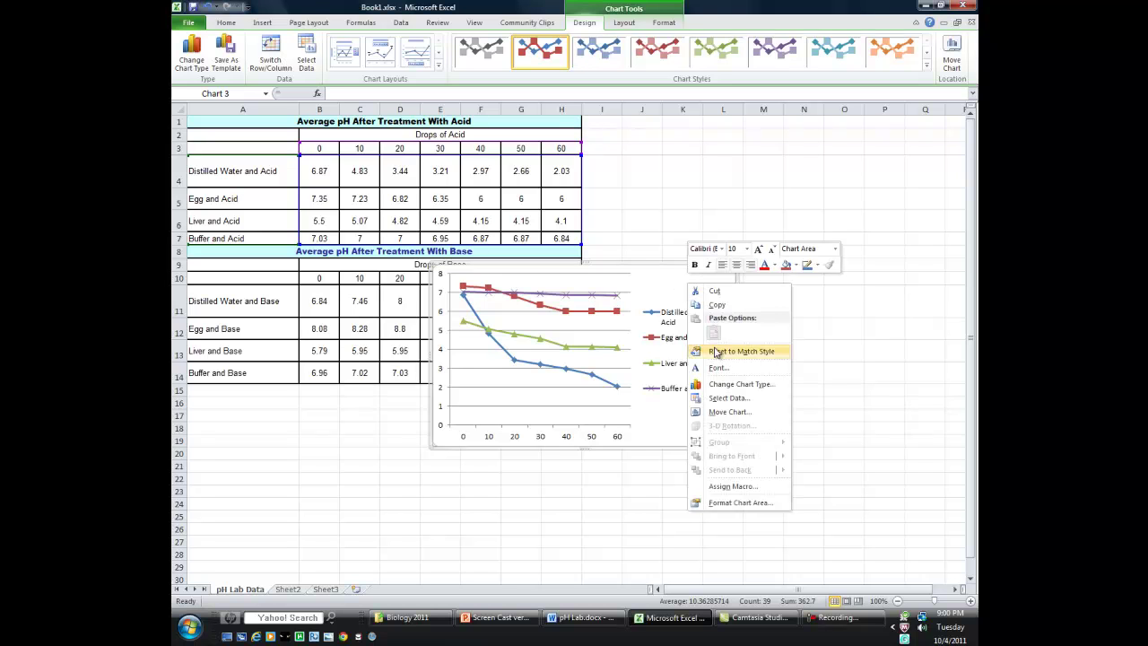
{"action": "left_click", "coordinate": [728, 413]}
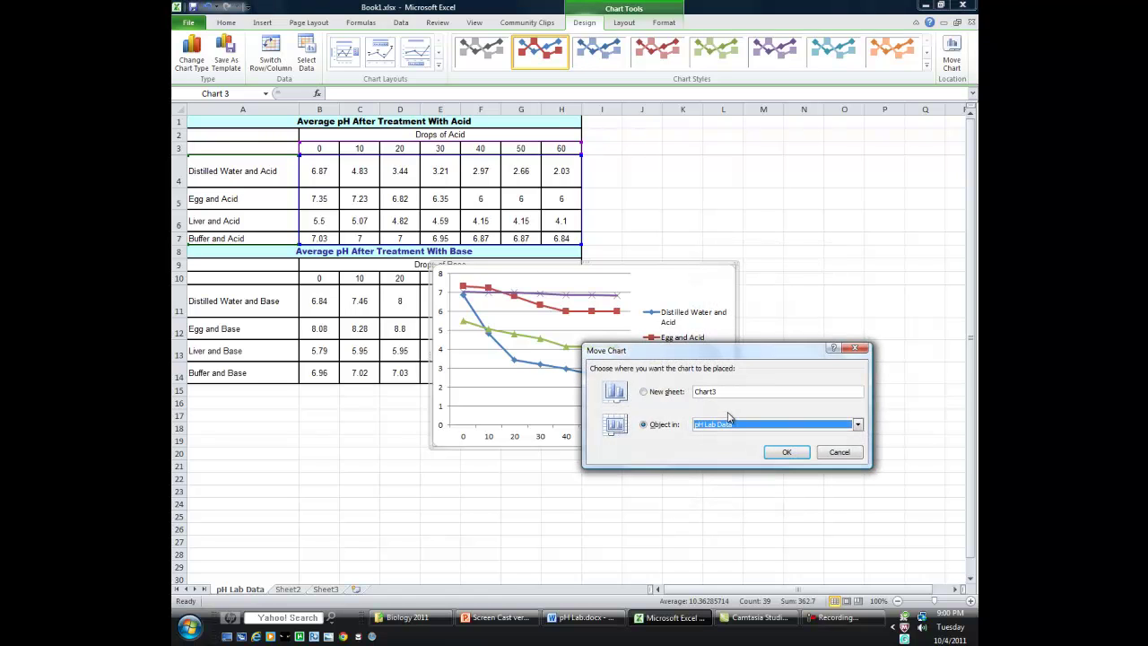
{"action": "left_click", "coordinate": [644, 395]}
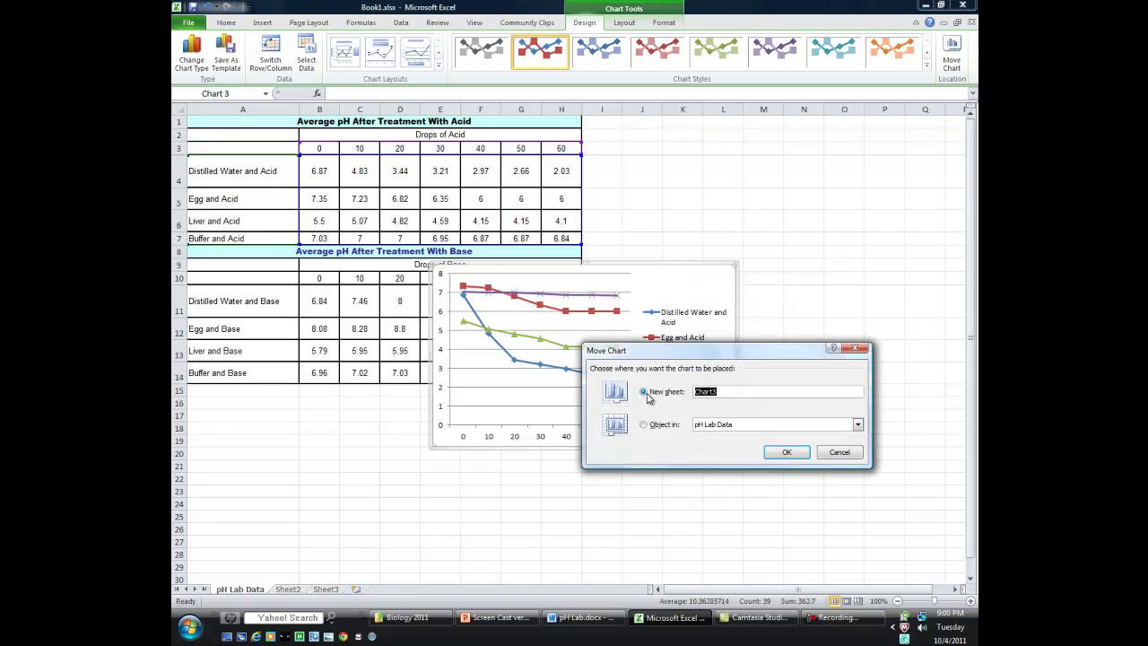
{"action": "key", "text": "BackSpace"}
{"action": "left_click", "coordinate": [789, 453]}
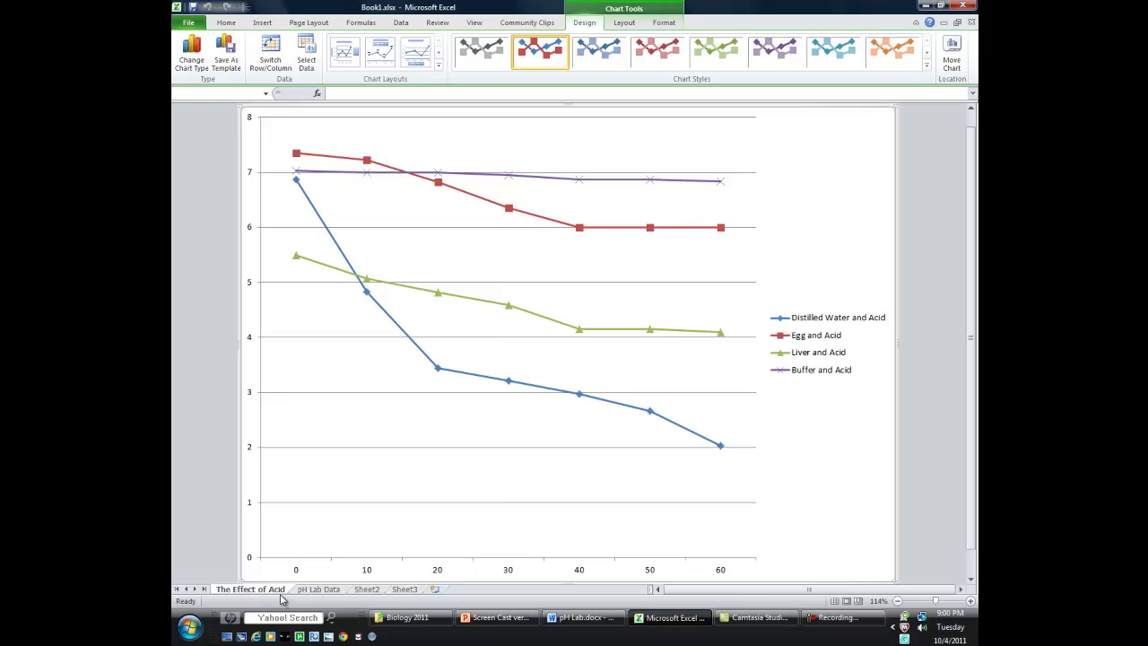
- Apply a layout with a chart title, both axis titles, a legend and vertical high-low lines to the acid chart
{"action": "left_click", "coordinate": [310, 592]}
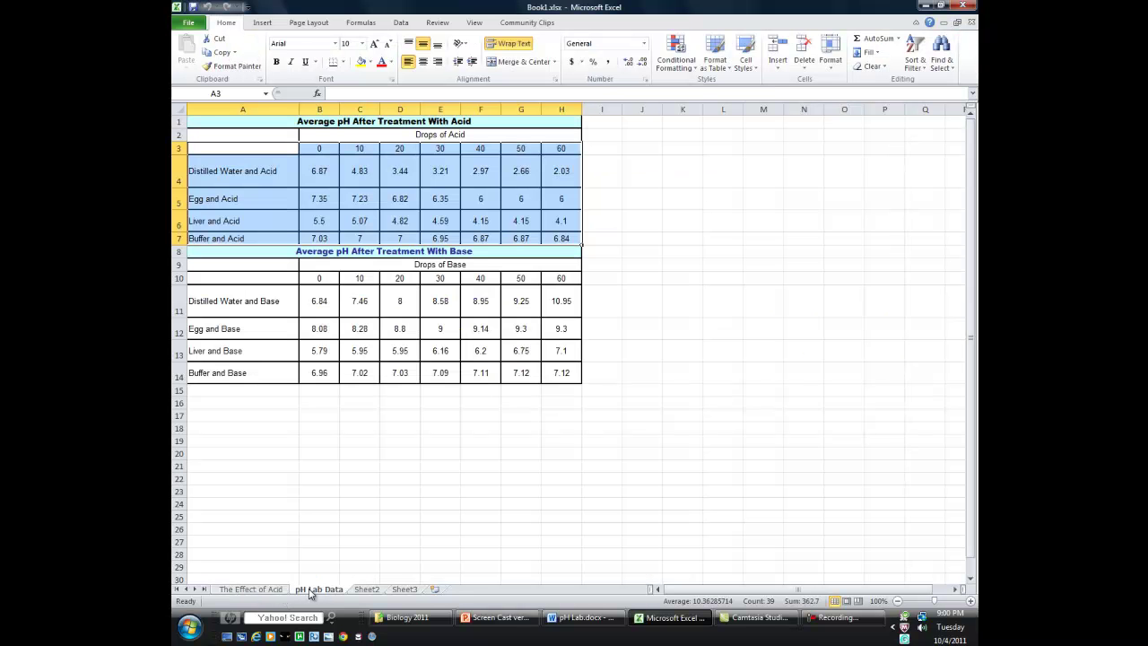
{"action": "left_click", "coordinate": [264, 592]}
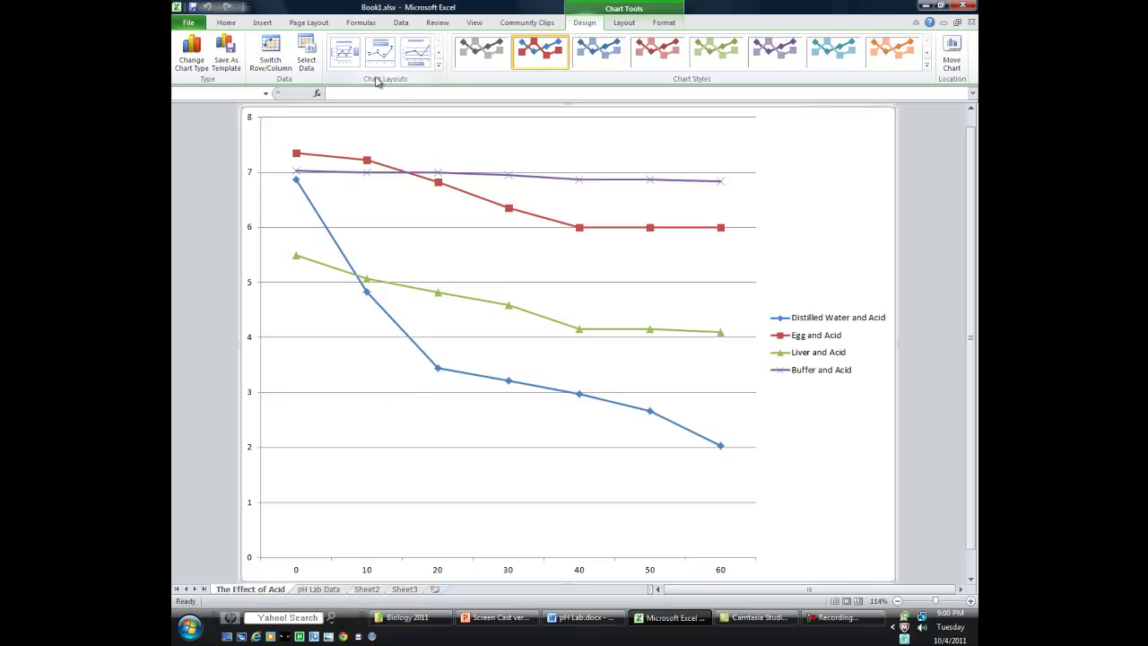
{"action": "left_click", "coordinate": [440, 66]}
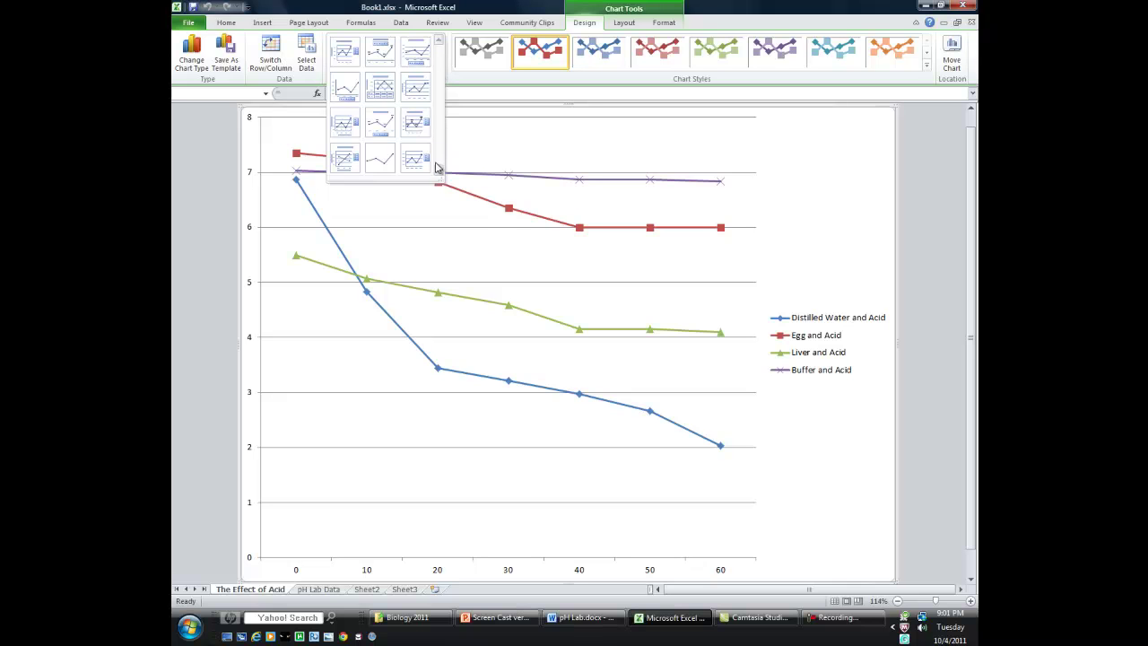
{"action": "left_click", "coordinate": [346, 159]}
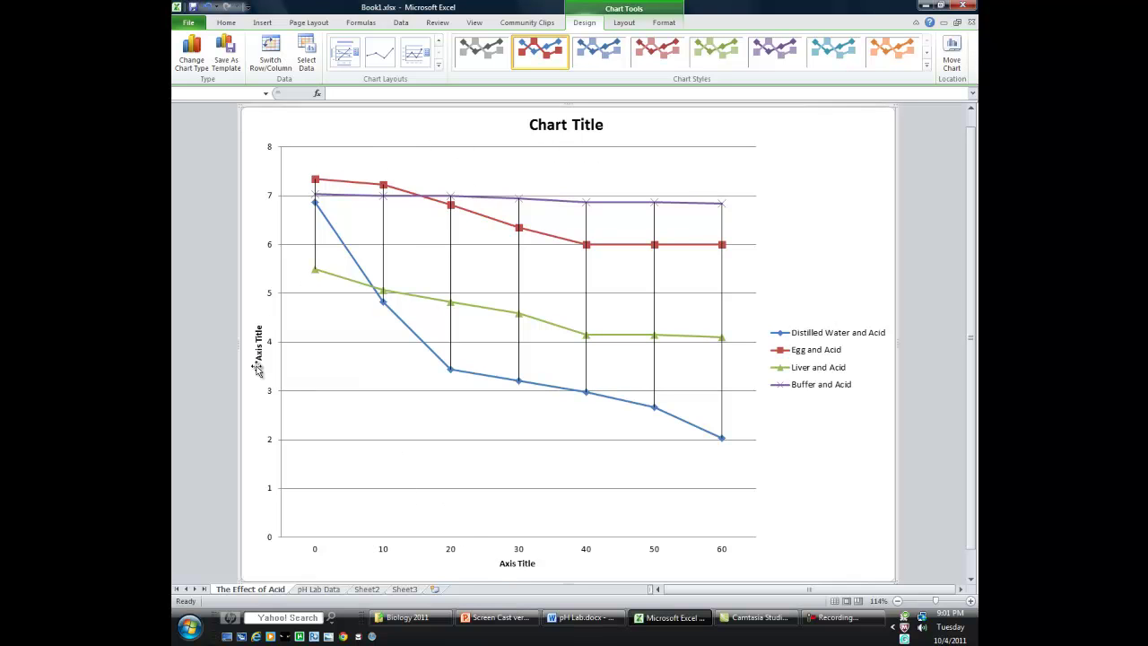
- Change the acid chart's title to "The Effect of Adding Acid to Four Solutions"
{"action": "double_click", "coordinate": [606, 128]}
{"action": "left_click", "coordinate": [696, 460]}
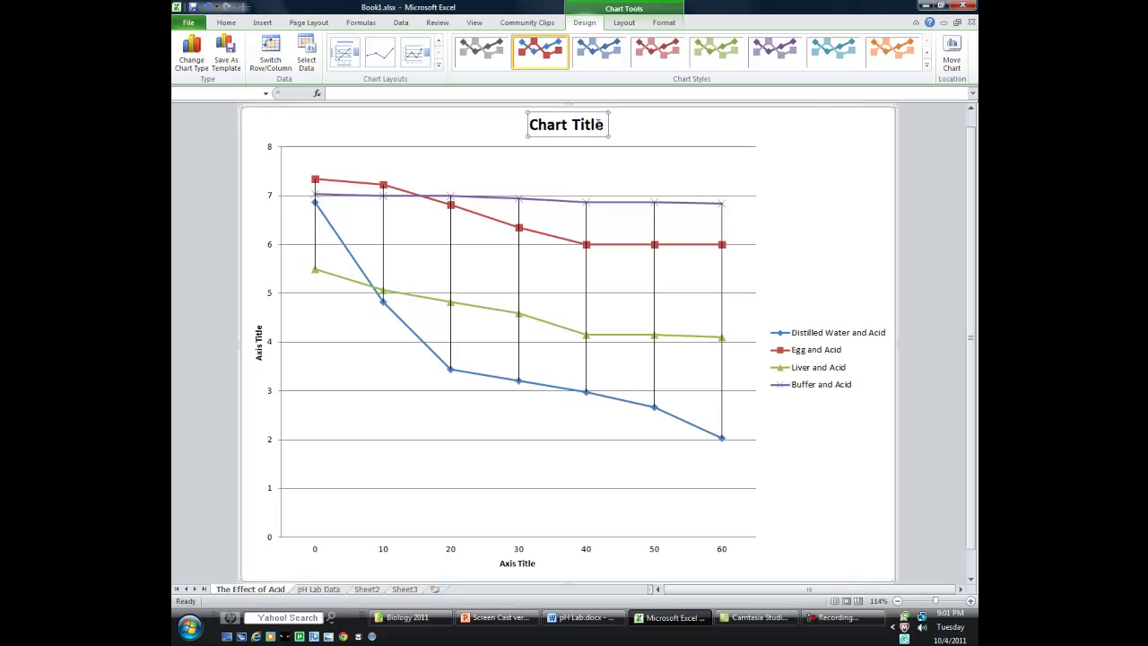
{"action": "left_click_drag", "start_coordinate": [604, 124], "coordinate": [529, 125]}
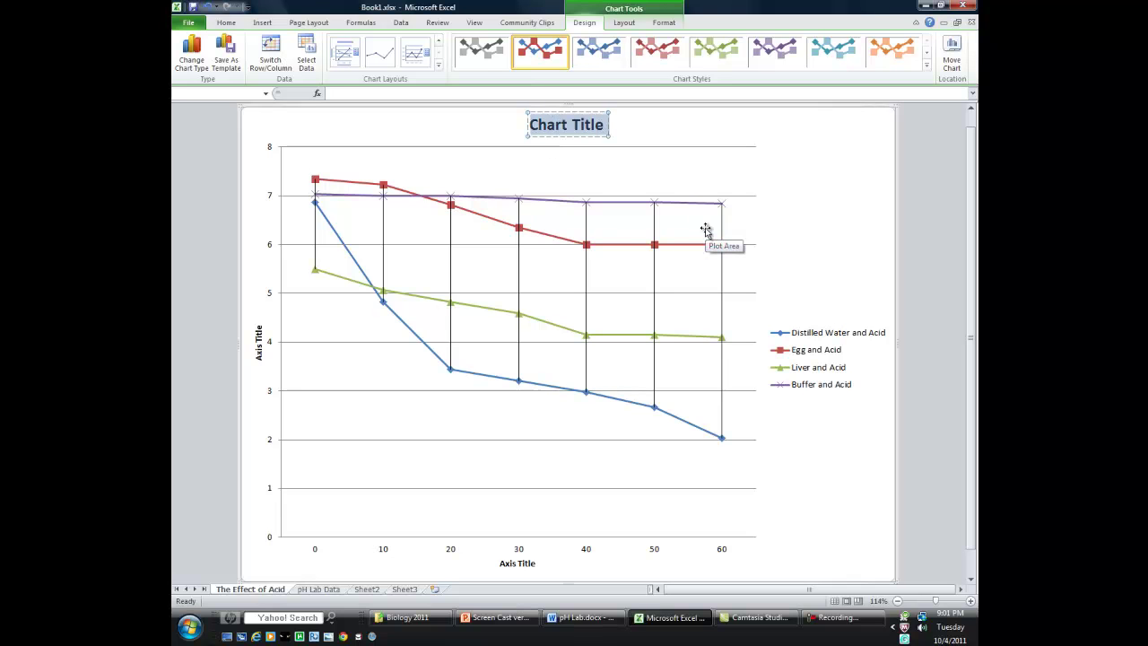
{"action": "type", "text": "The "}
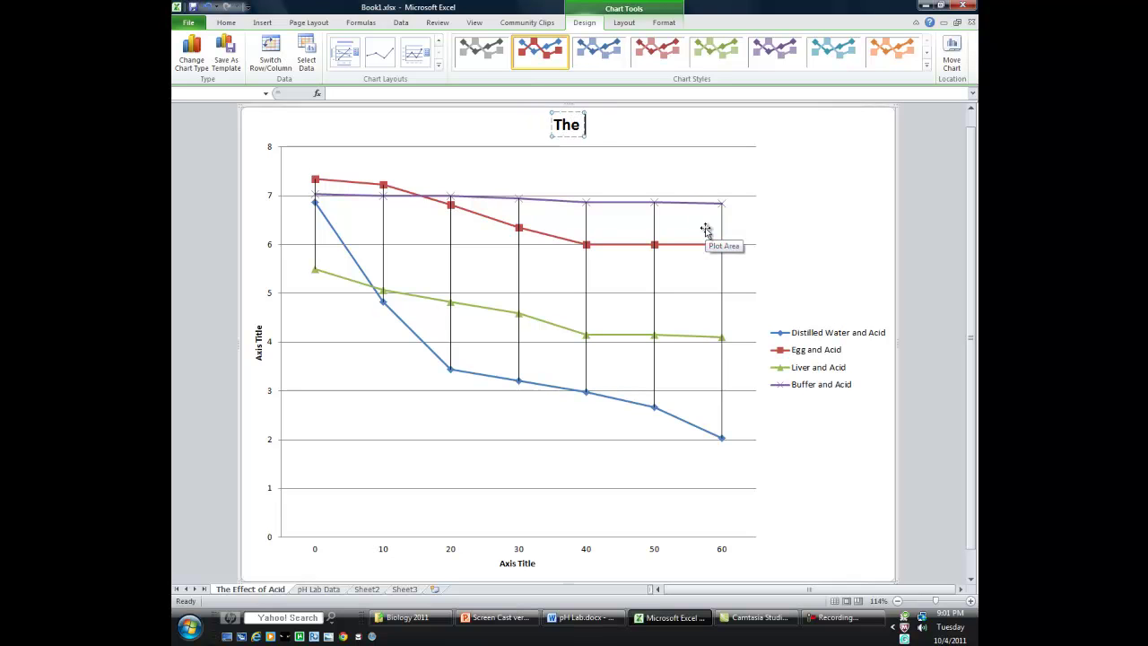
{"action": "type", "text": "Effect o"}
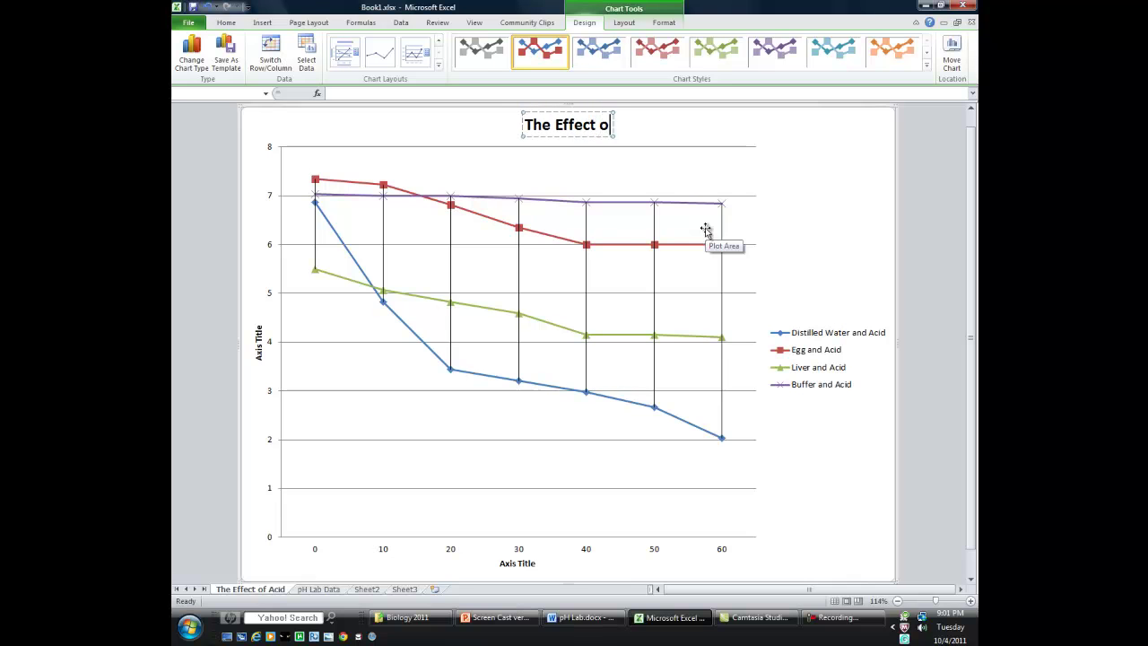
{"action": "type", "text": "f Adding"}
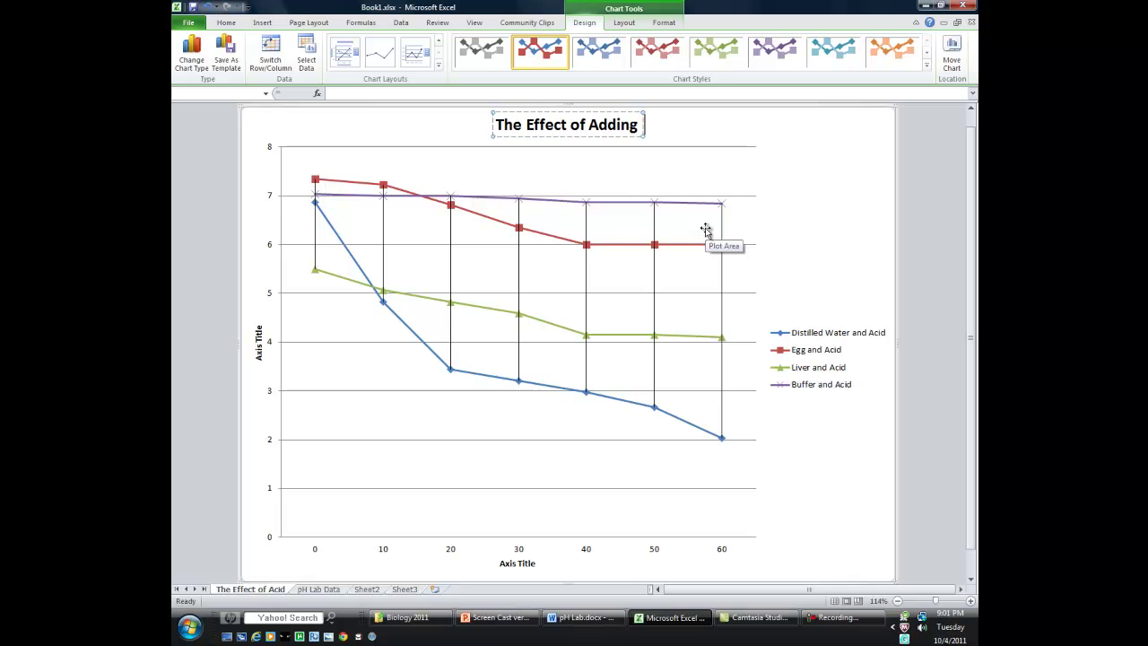
{"action": "type", "text": " Ac"}
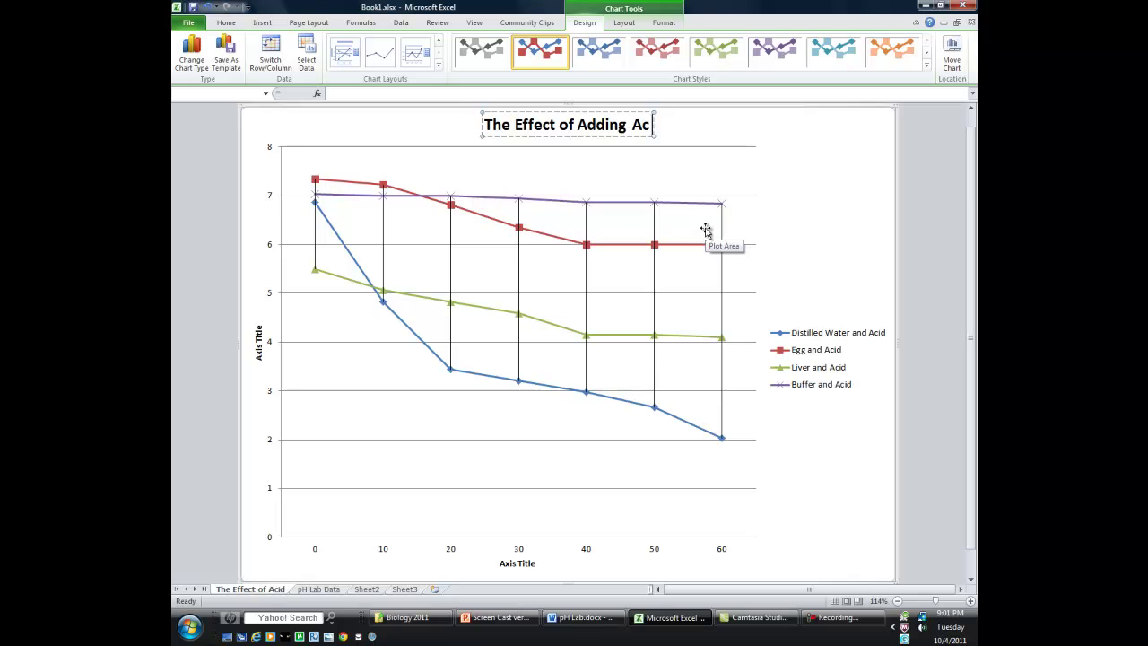
{"action": "type", "text": "id to Fo"}
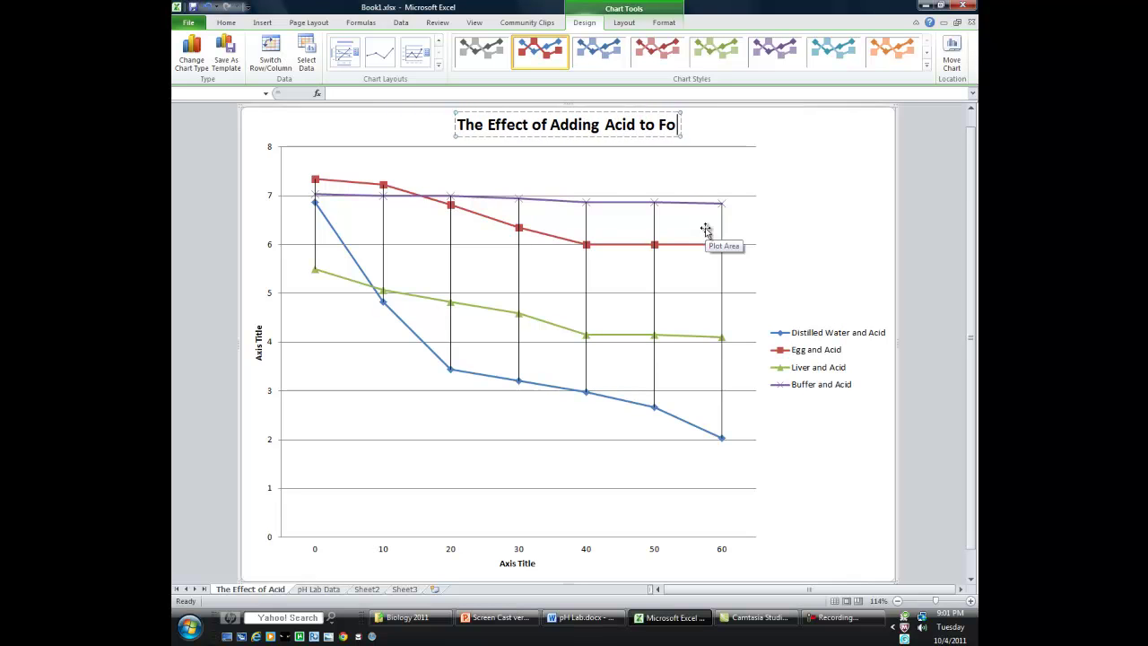
{"action": "type", "text": "ur Soul"}
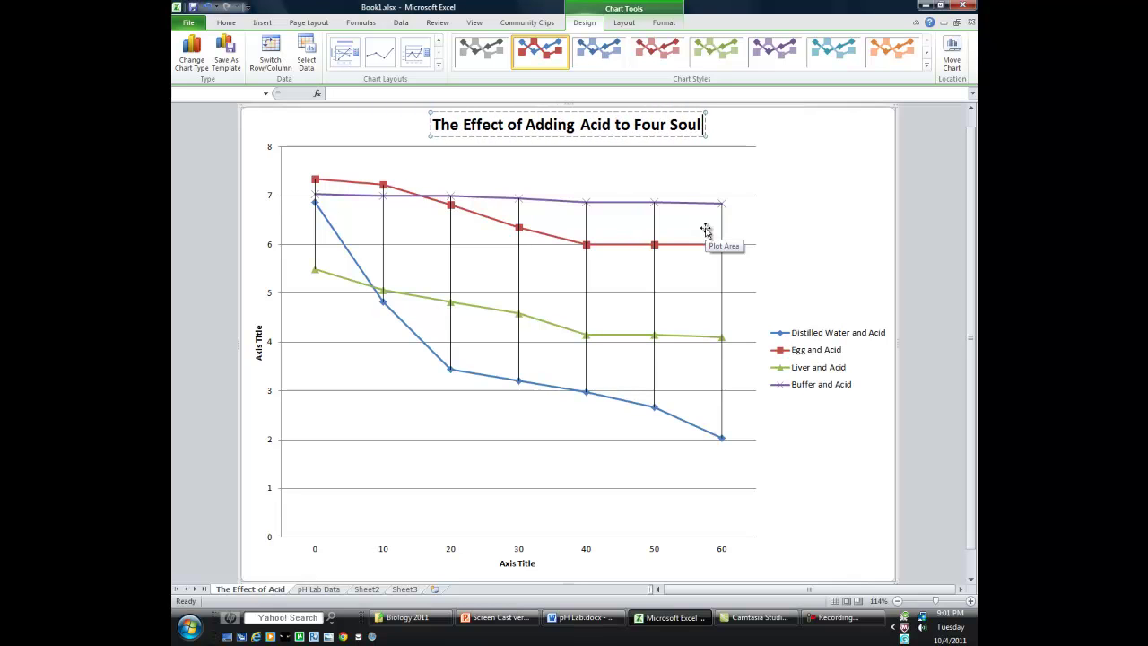
{"action": "key", "text": "BackSpace"}
{"action": "key", "text": "BackSpace"}
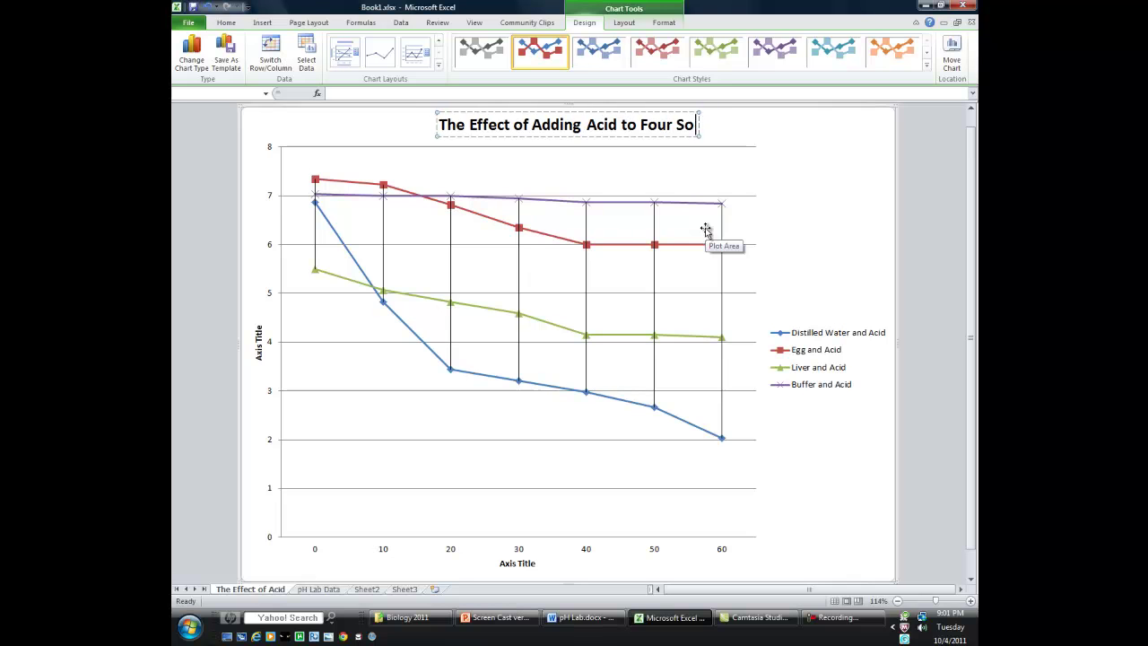
{"action": "type", "text": "lutions"}
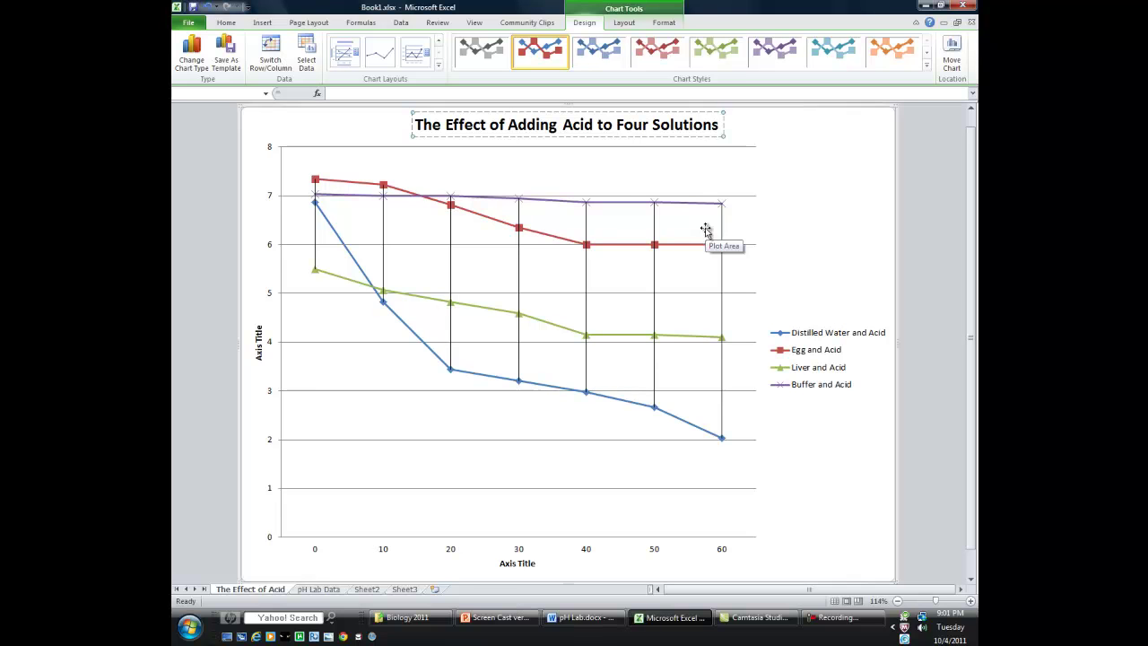
{"action": "left_click", "coordinate": [759, 171]}
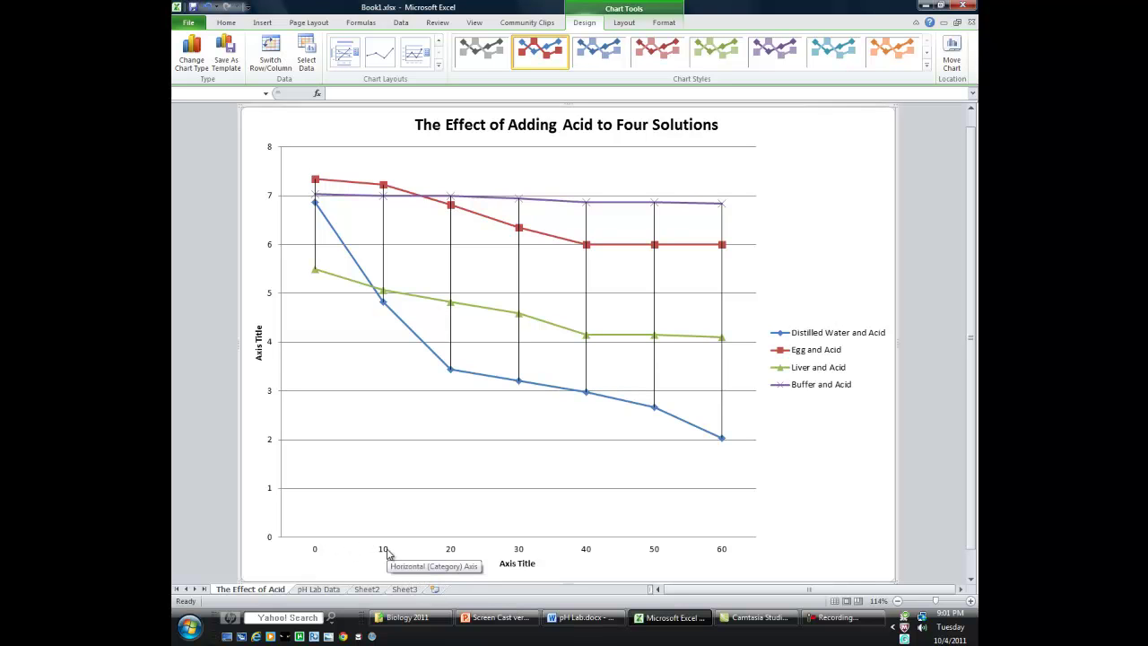
- Change the horizontal axis title of the acid chart to "Drops of HCl"
{"action": "double_click", "coordinate": [529, 565]}
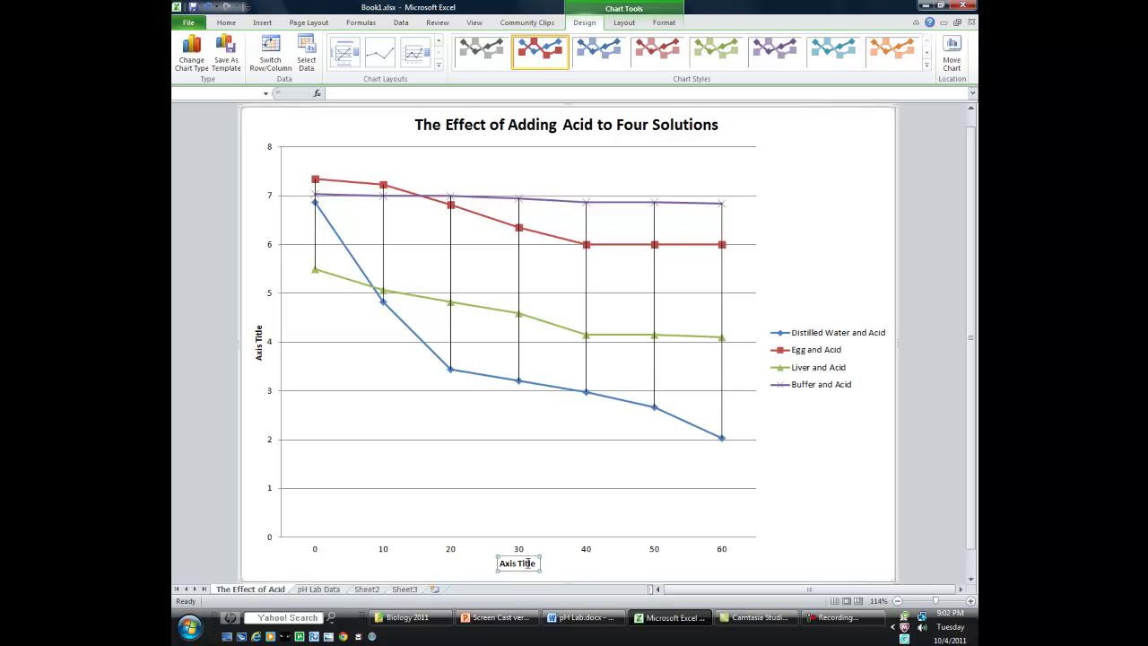
{"action": "left_click", "coordinate": [699, 461]}
{"action": "left_click_drag", "start_coordinate": [538, 563], "coordinate": [499, 563]}
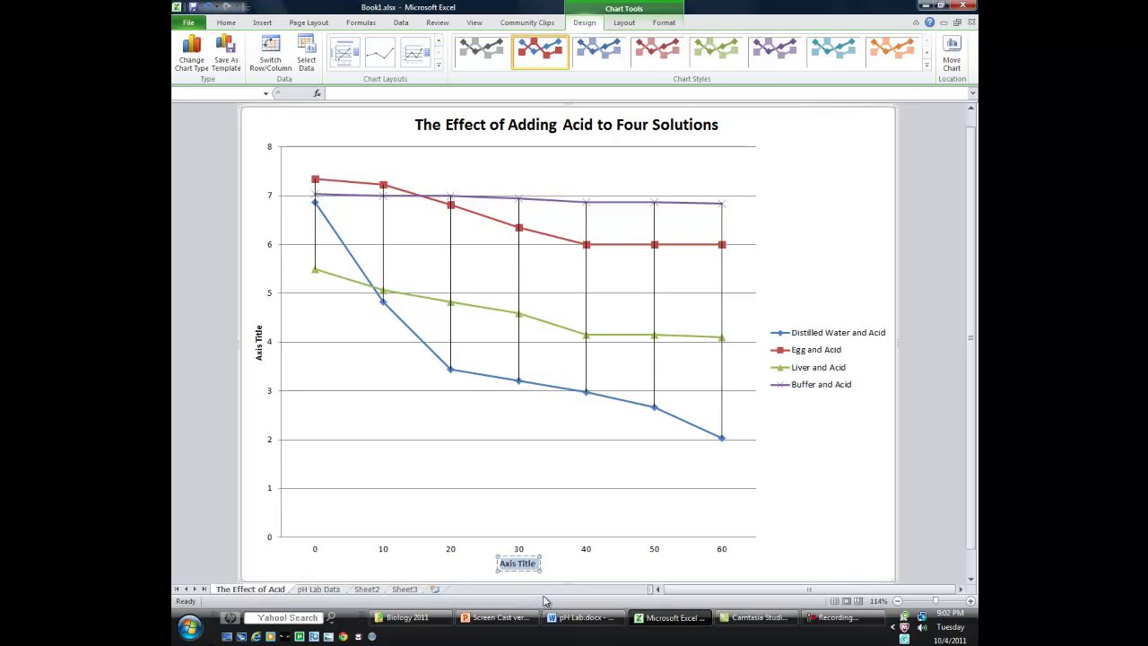
{"action": "type", "text": "Drops of H"}
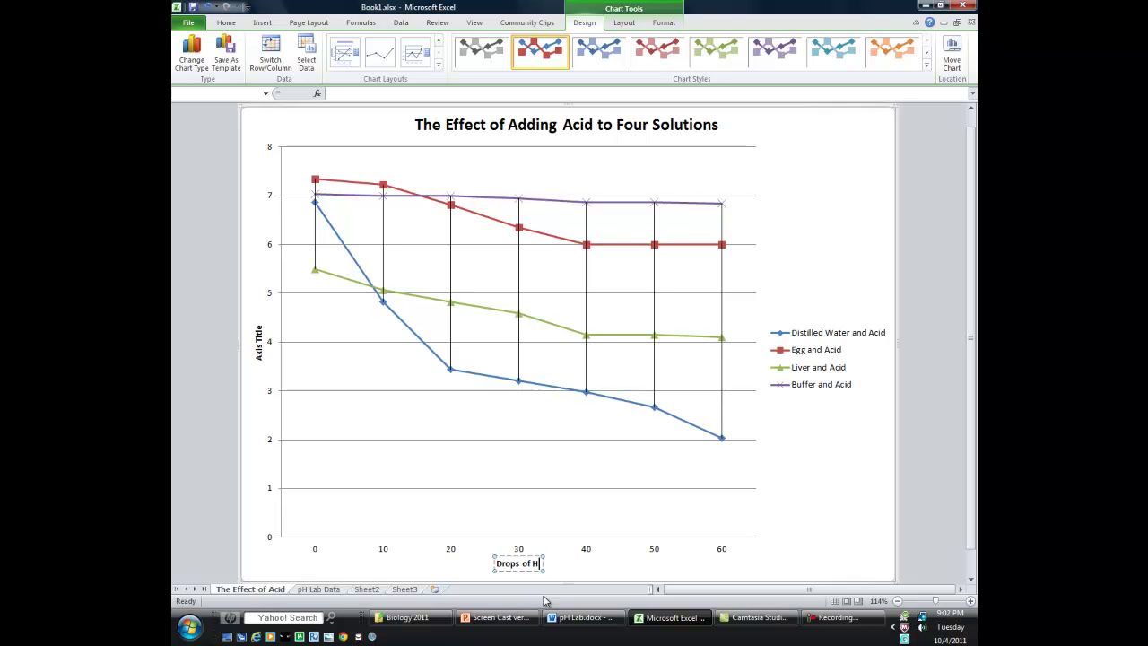
{"action": "type", "text": "Cl"}
- Change the vertical axis title of the acid chart to "pH"
{"action": "left_click", "coordinate": [257, 345]}
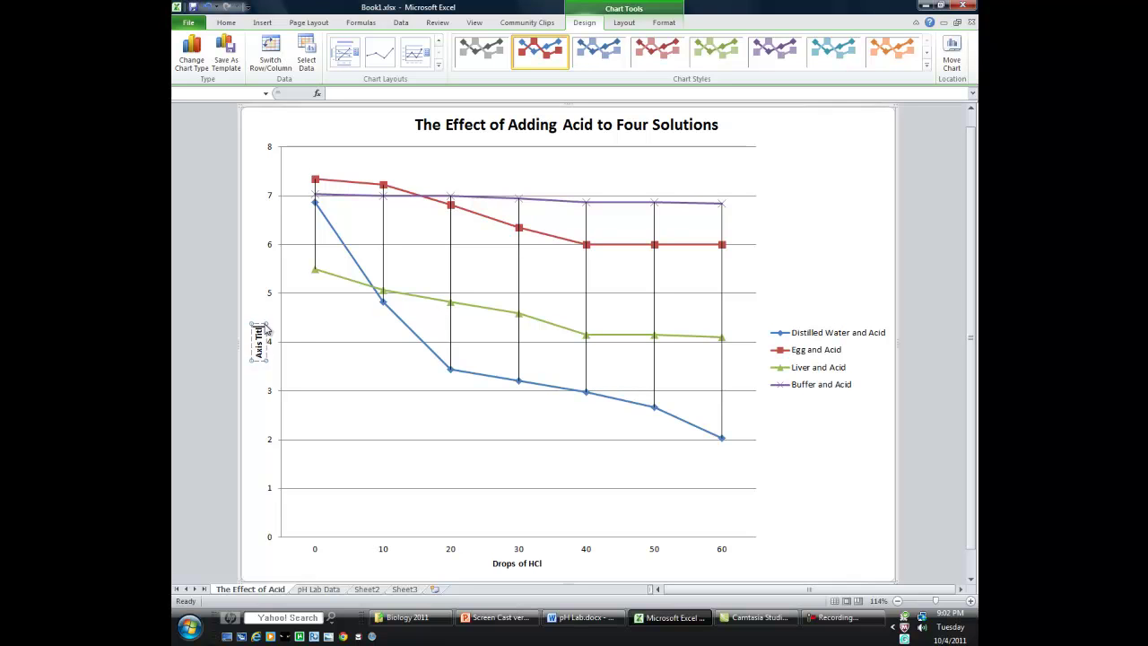
{"action": "type", "text": "pH"}
{"action": "key", "text": "BackSpace"}
{"action": "key", "text": "BackSpace"}
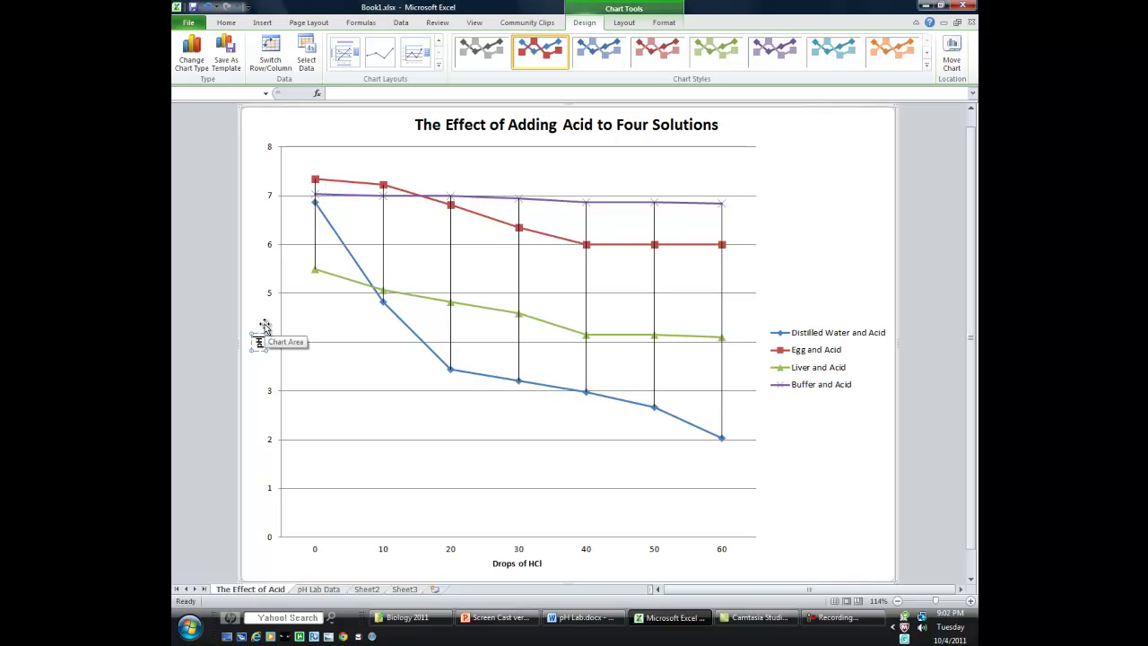
{"action": "left_click", "coordinate": [259, 418]}
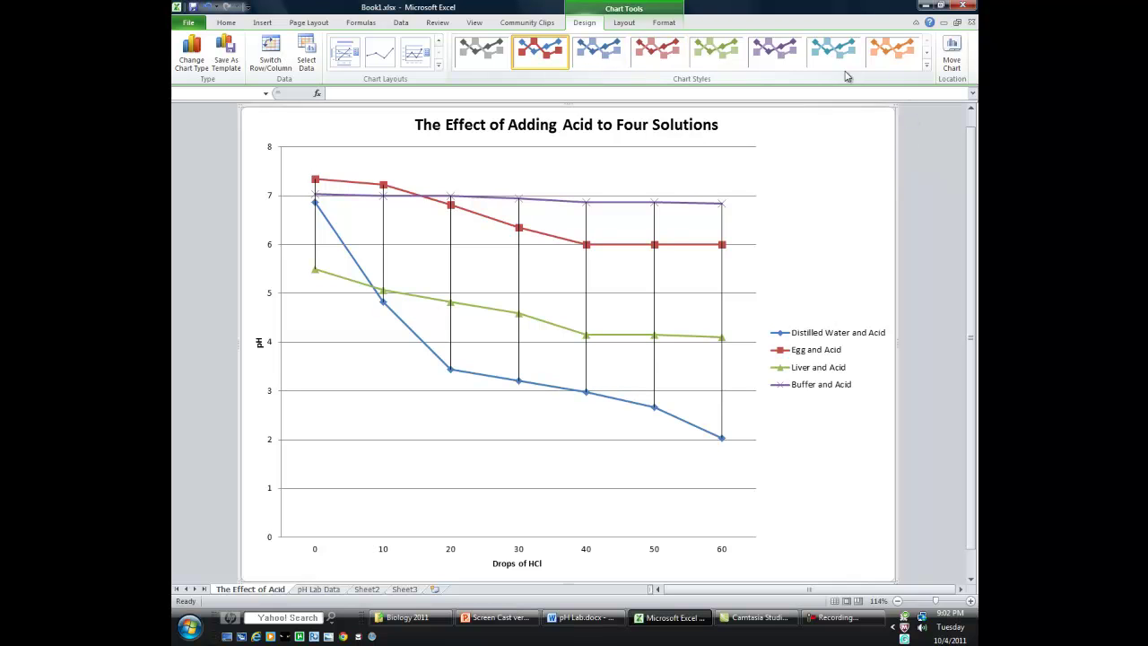
- Apply the multicolour chart style with thick lines and large bevelled markers to the acid chart, and copy the whole chart
{"action": "left_click", "coordinate": [928, 68]}
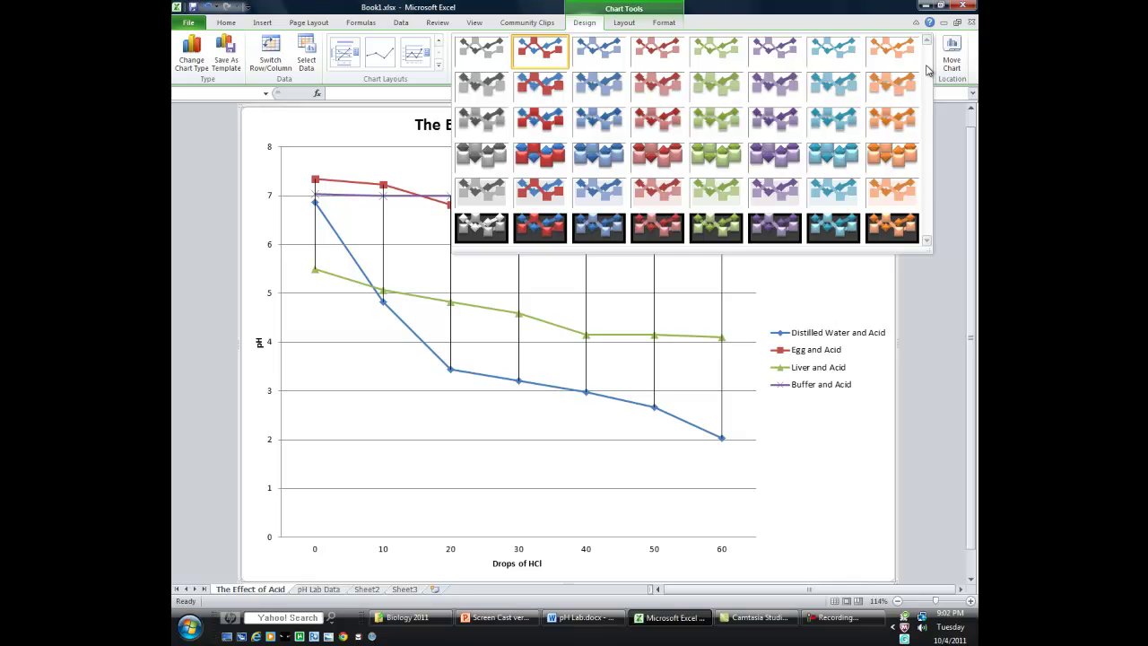
{"action": "left_click", "coordinate": [539, 161]}
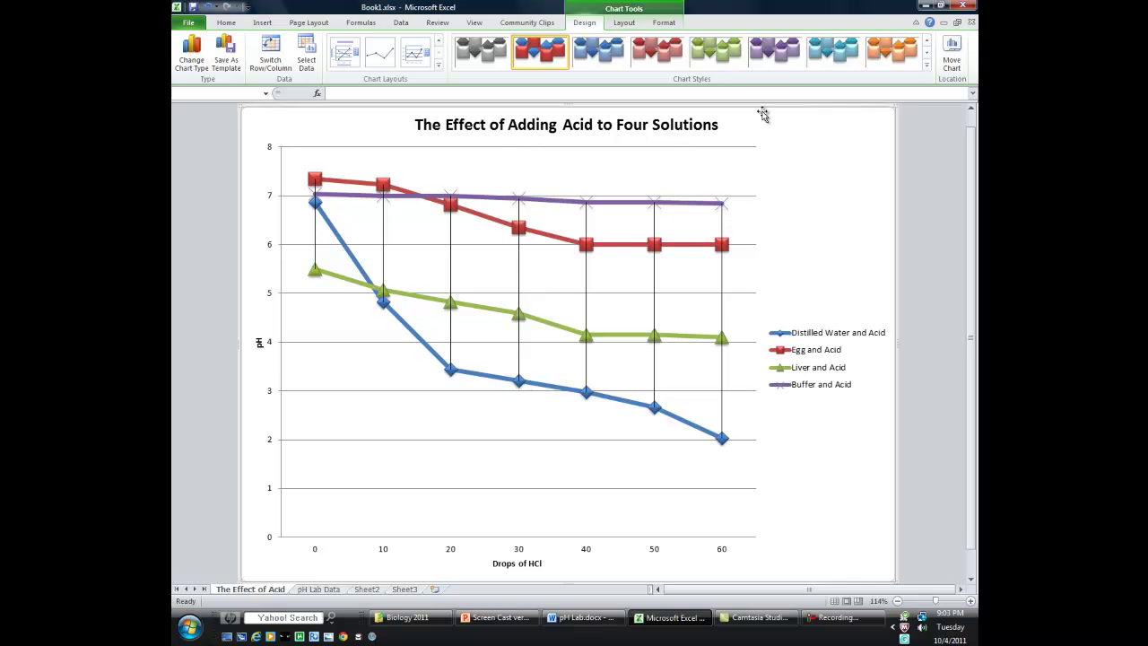
{"action": "right_click", "coordinate": [263, 119]}
{"action": "left_click", "coordinate": [292, 140]}
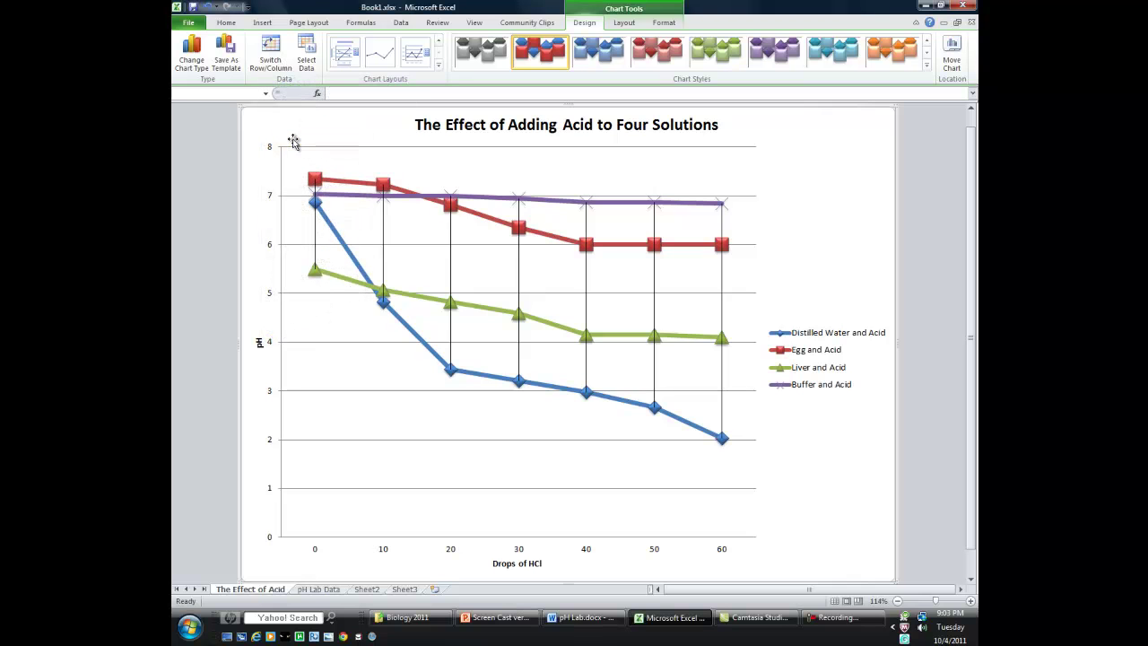
- In the Word report, delete the placeholder line for chart 1 and paste the copied acid chart at the start of the next page
{"action": "left_click", "coordinate": [583, 618]}
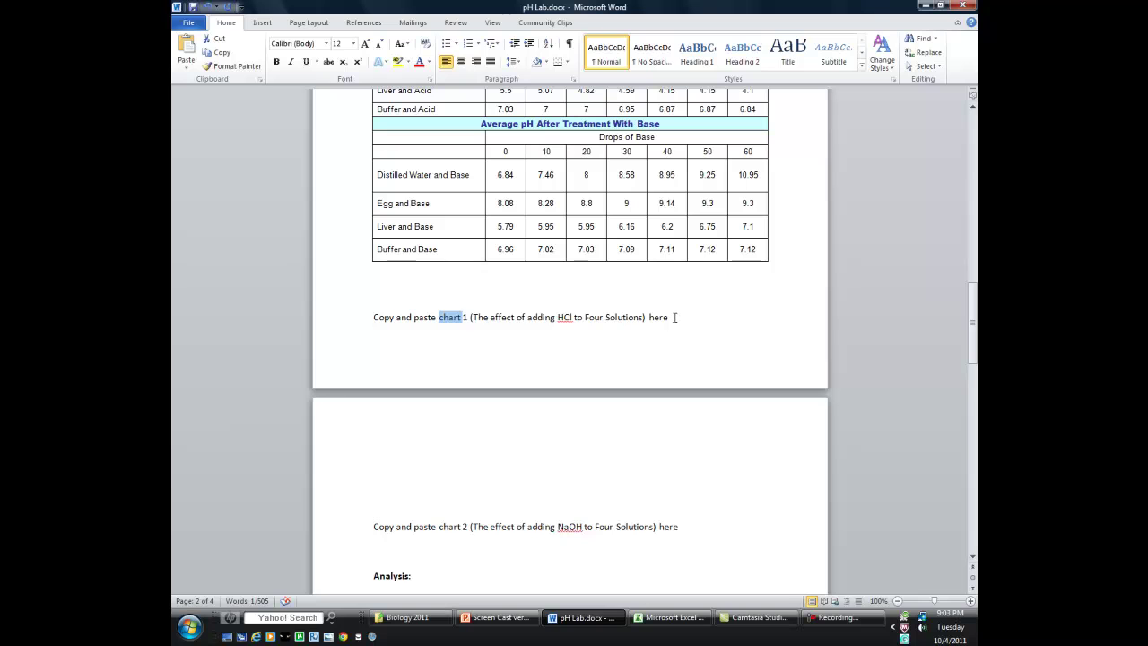
{"action": "left_click_drag", "start_coordinate": [674, 317], "coordinate": [387, 321]}
{"action": "key", "text": "Delete"}
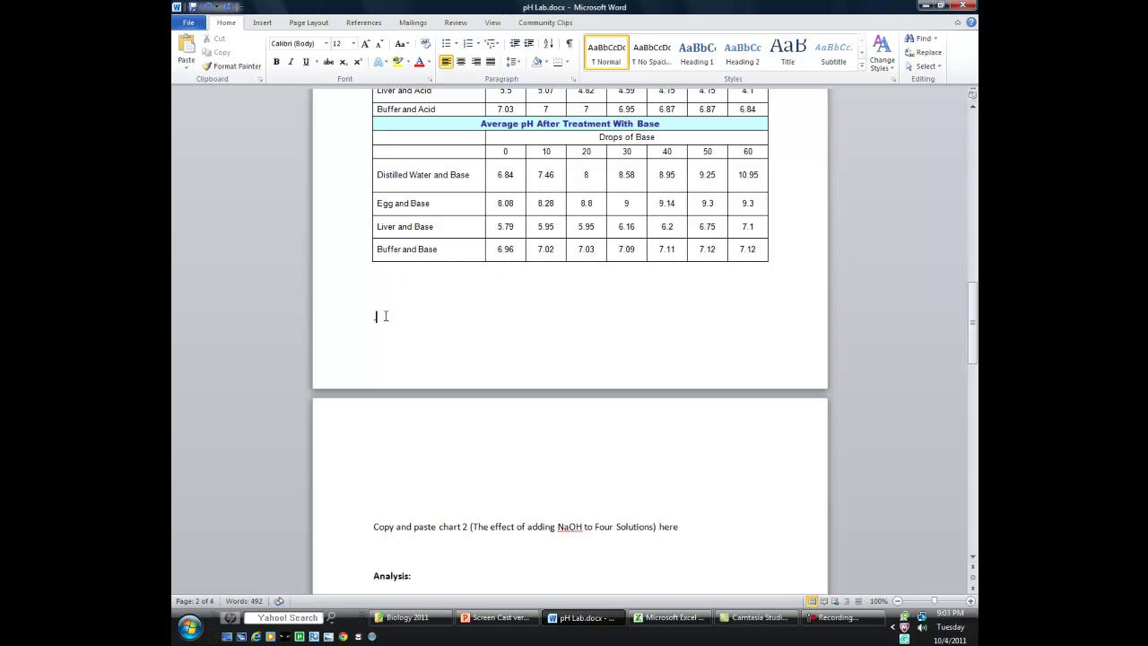
{"action": "key", "text": "Delete"}
{"action": "key", "text": "ctrl+Return"}
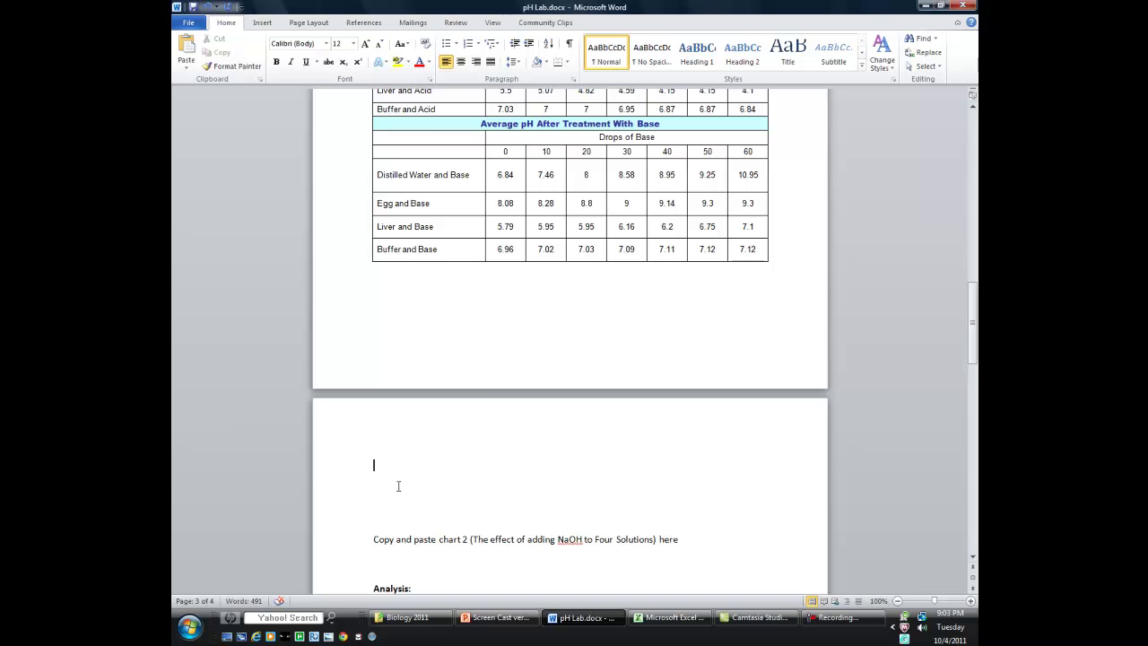
{"action": "right_click", "coordinate": [374, 464]}
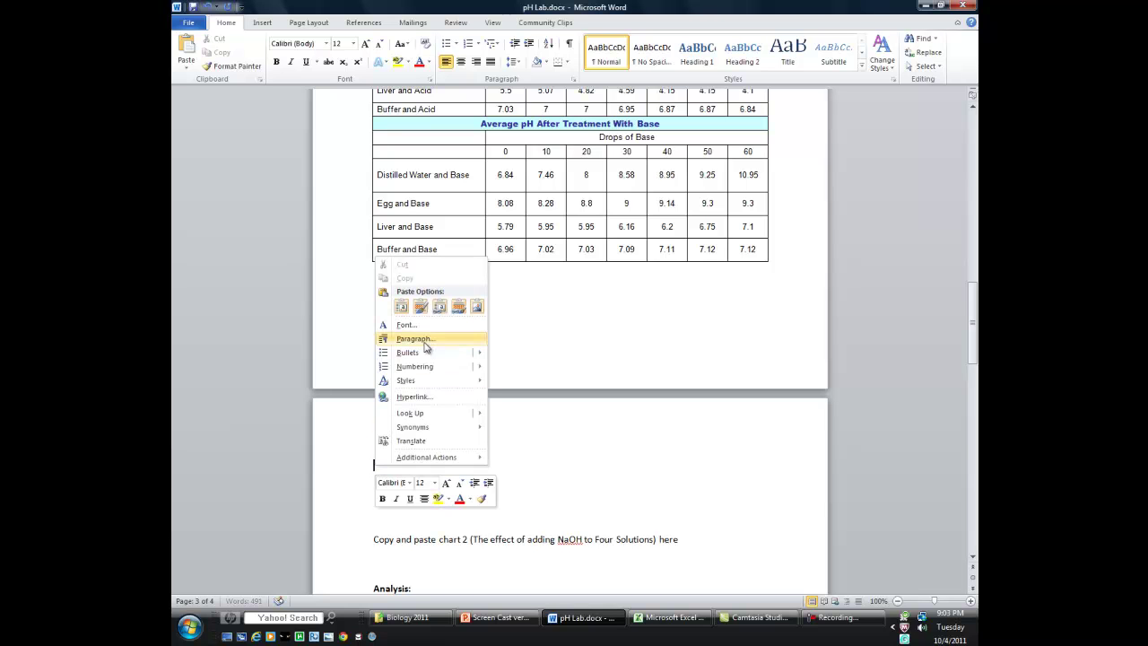
{"action": "left_click", "coordinate": [401, 306]}
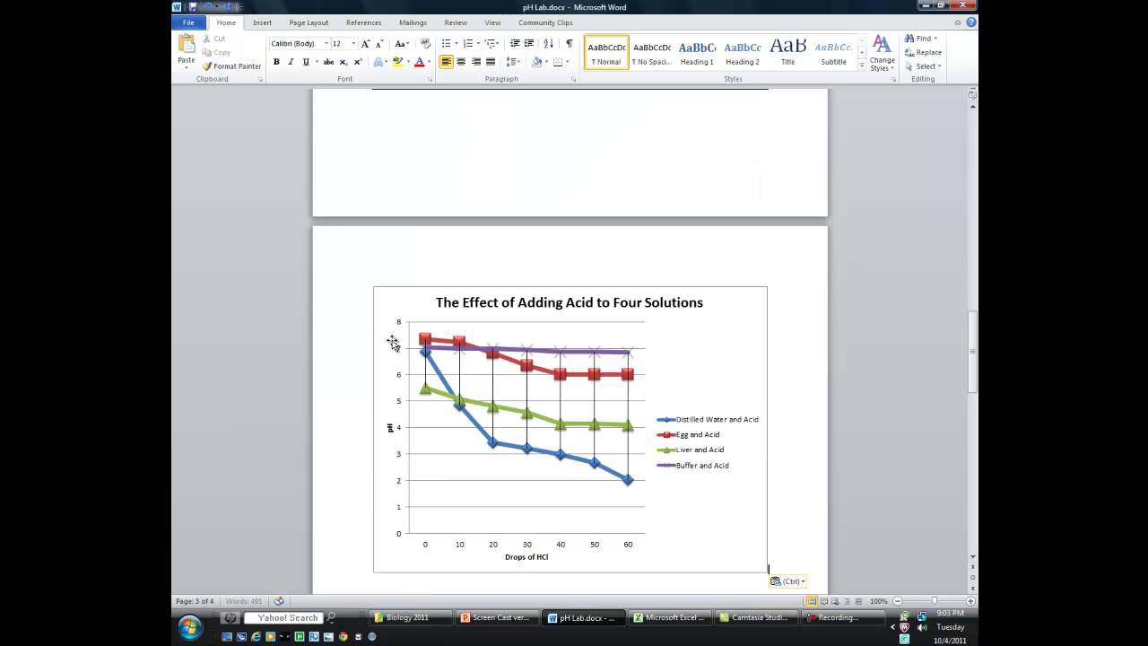
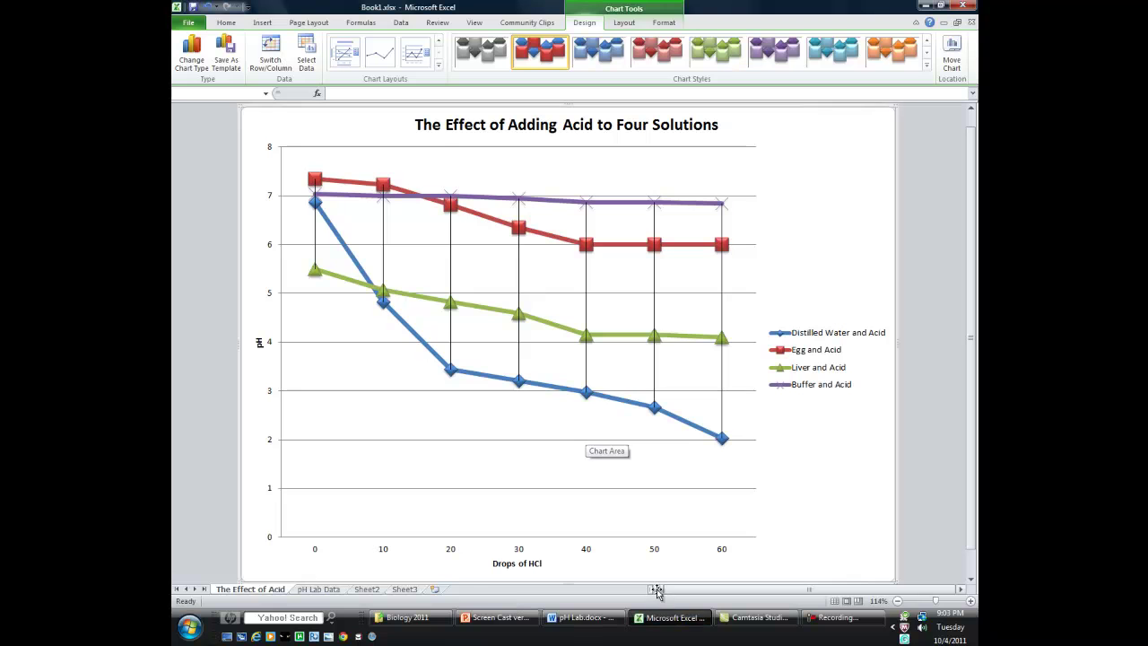
- In Excel, insert a 2-D line chart with markers from the base treatment data in cells A10 through H14 of pH Lab Data
{"action": "left_click", "coordinate": [321, 590]}
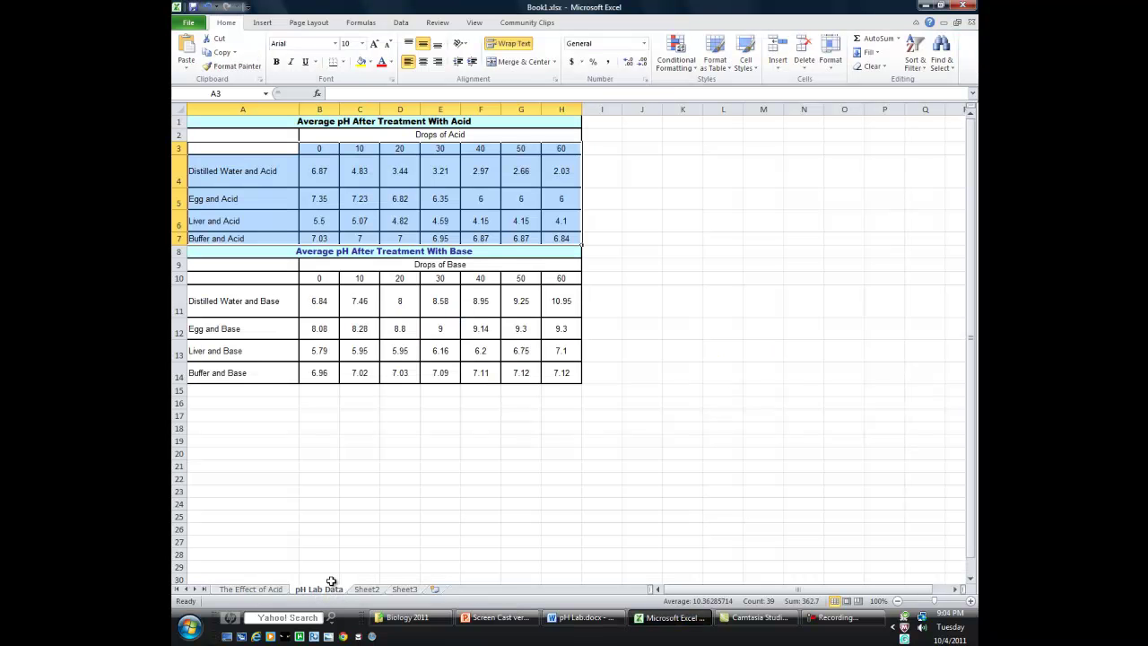
{"action": "left_click", "coordinate": [686, 241]}
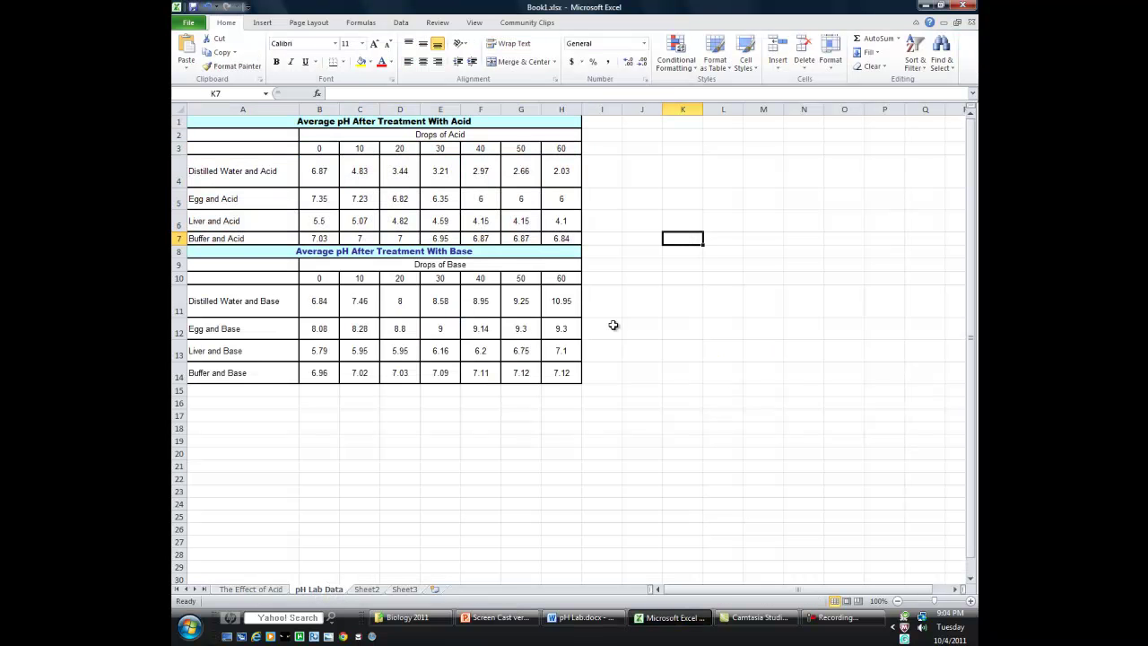
{"action": "left_click", "coordinate": [234, 278]}
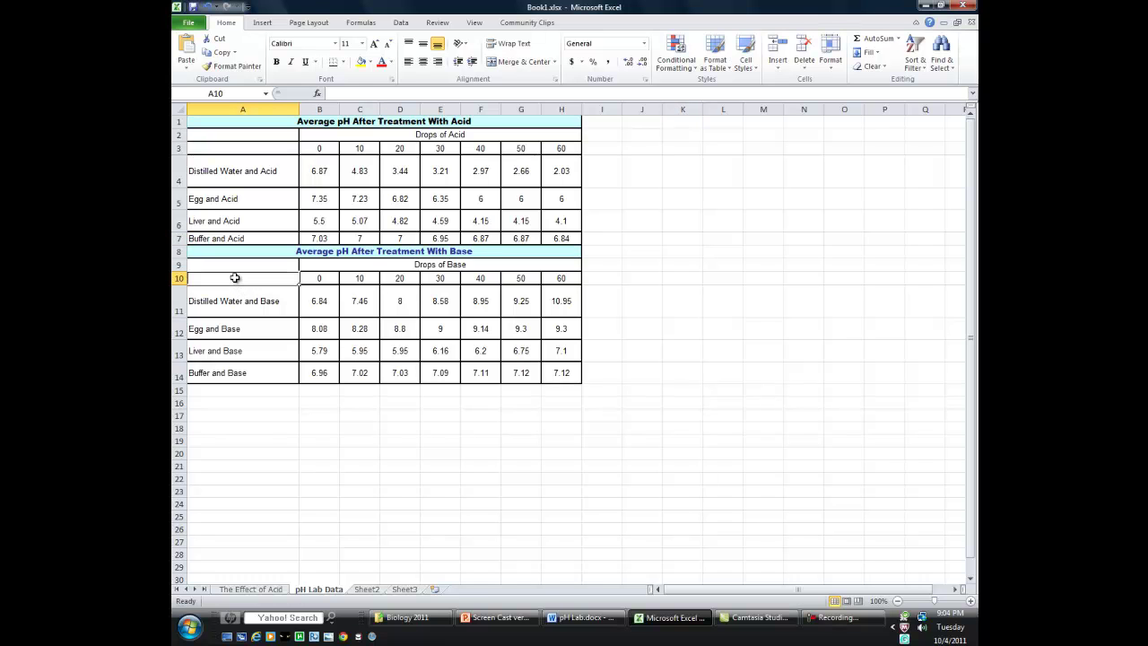
{"action": "left_click_drag", "start_coordinate": [234, 278], "coordinate": [569, 379]}
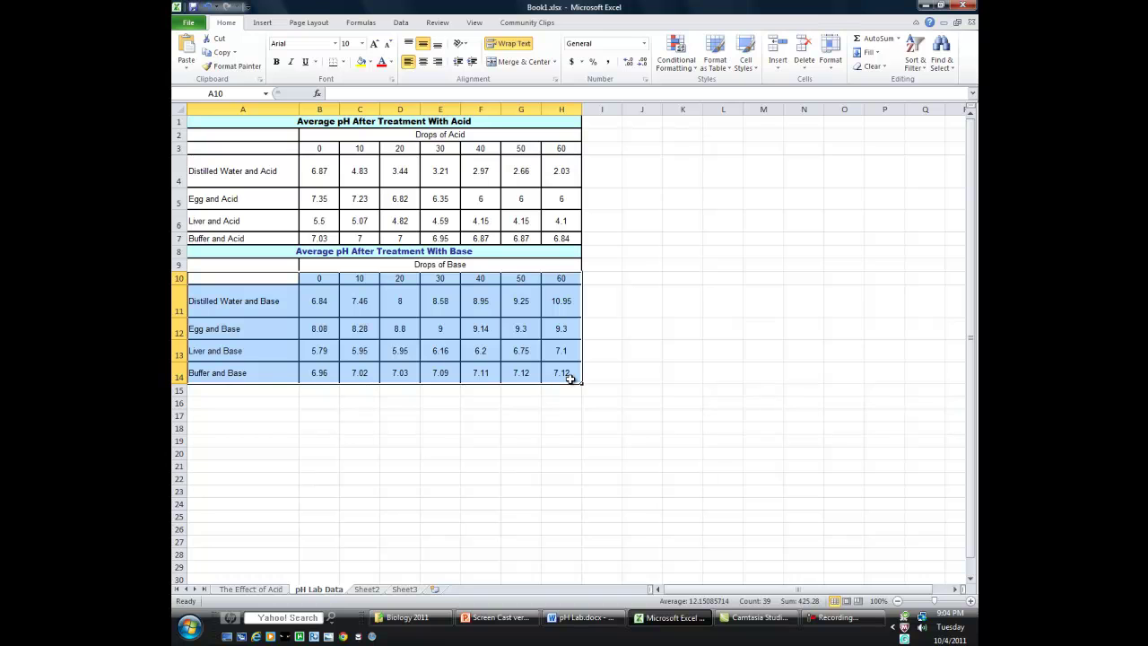
{"action": "left_click", "coordinate": [257, 23]}
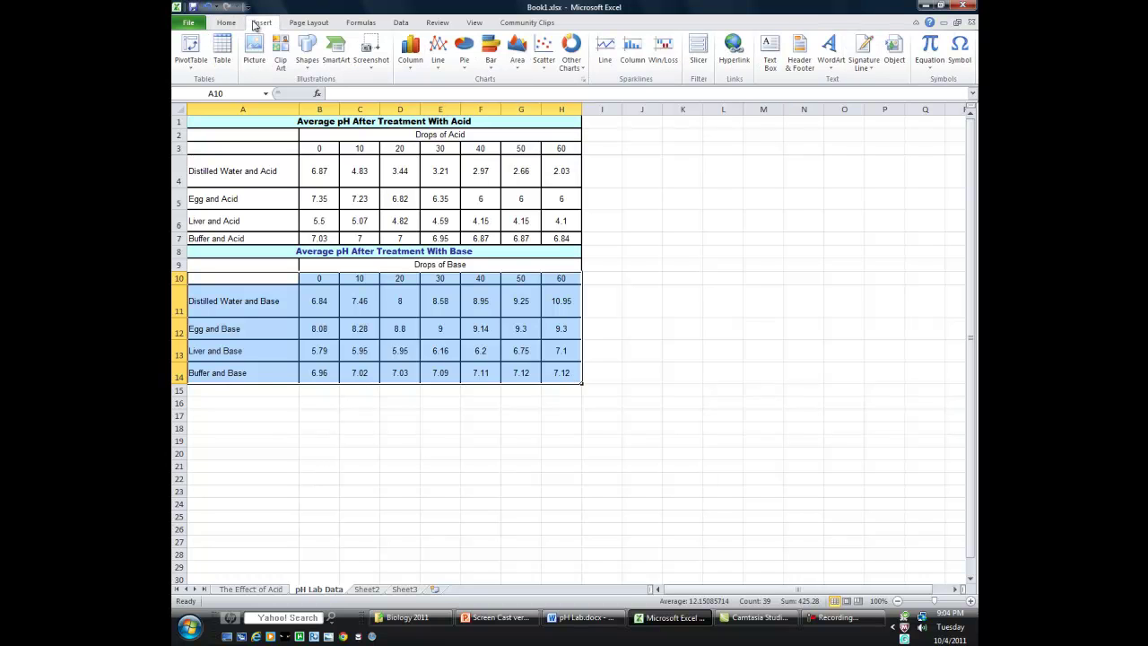
{"action": "left_click", "coordinate": [439, 62]}
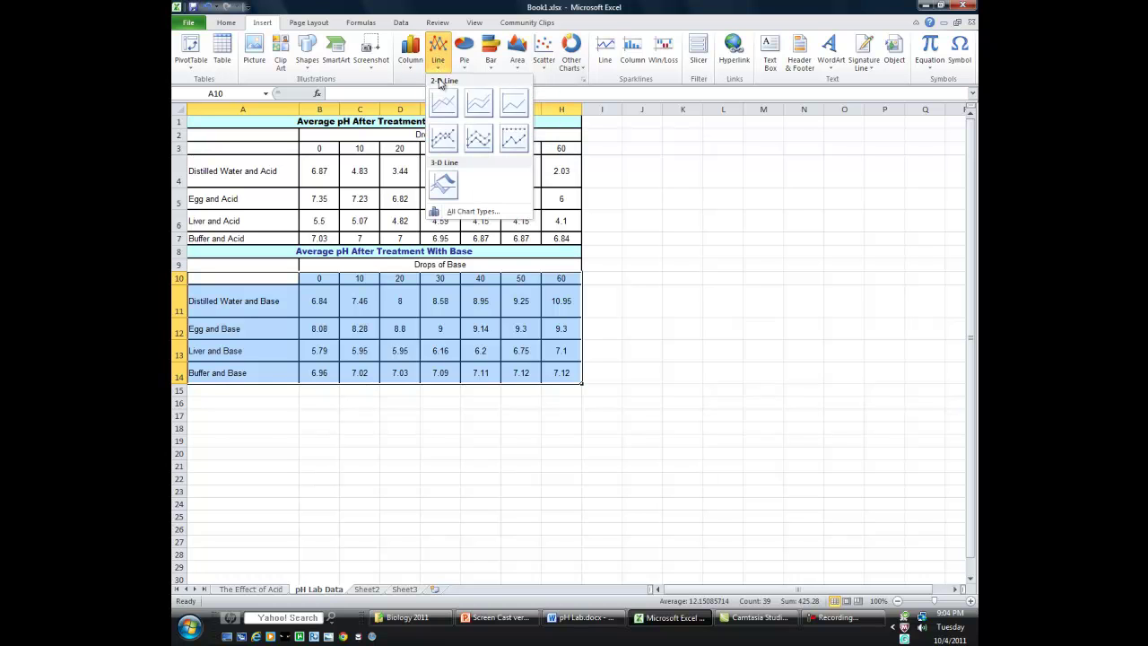
{"action": "left_click", "coordinate": [441, 144]}
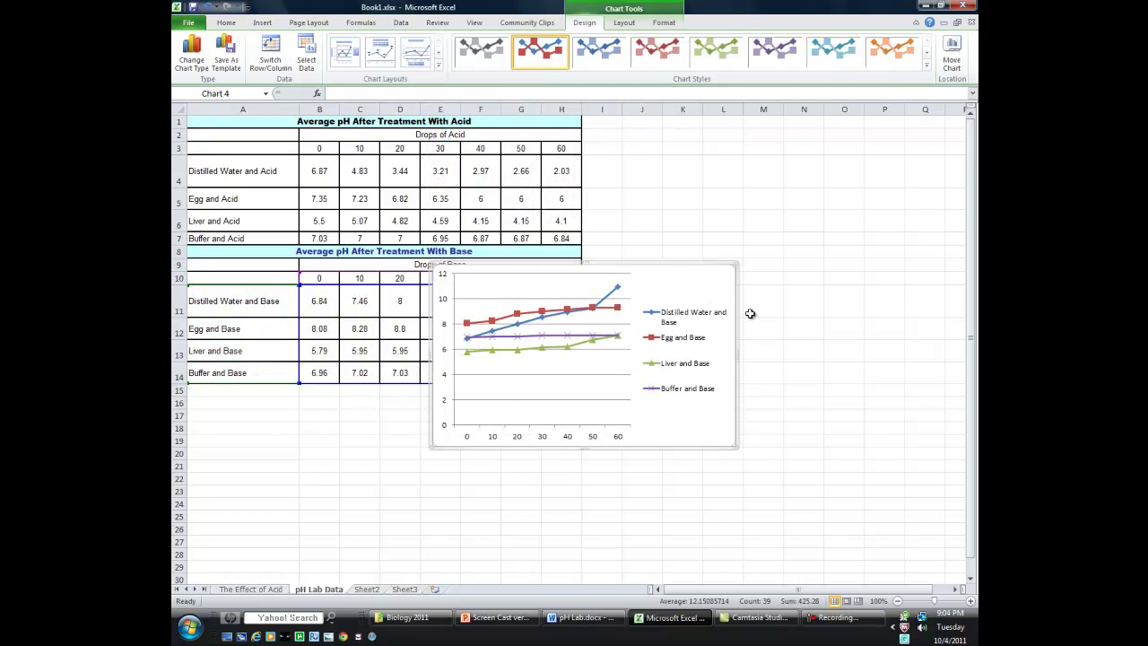
- Move the base chart to its own new sheet named "The Effect of Base"
{"action": "right_click", "coordinate": [686, 287]}
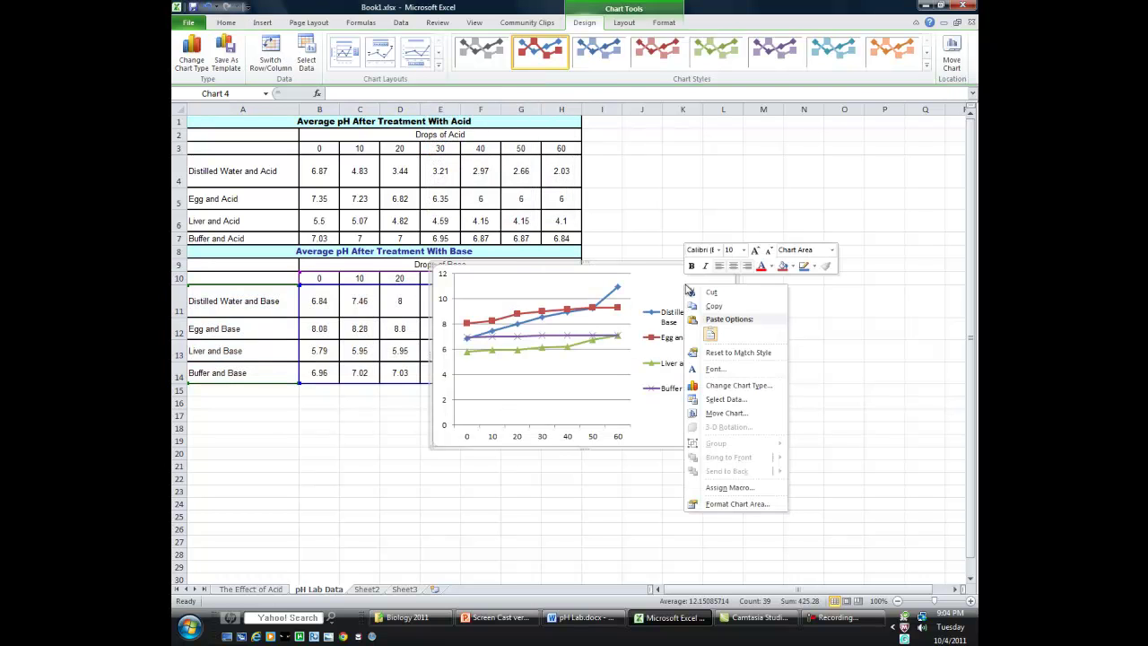
{"action": "left_click", "coordinate": [732, 414]}
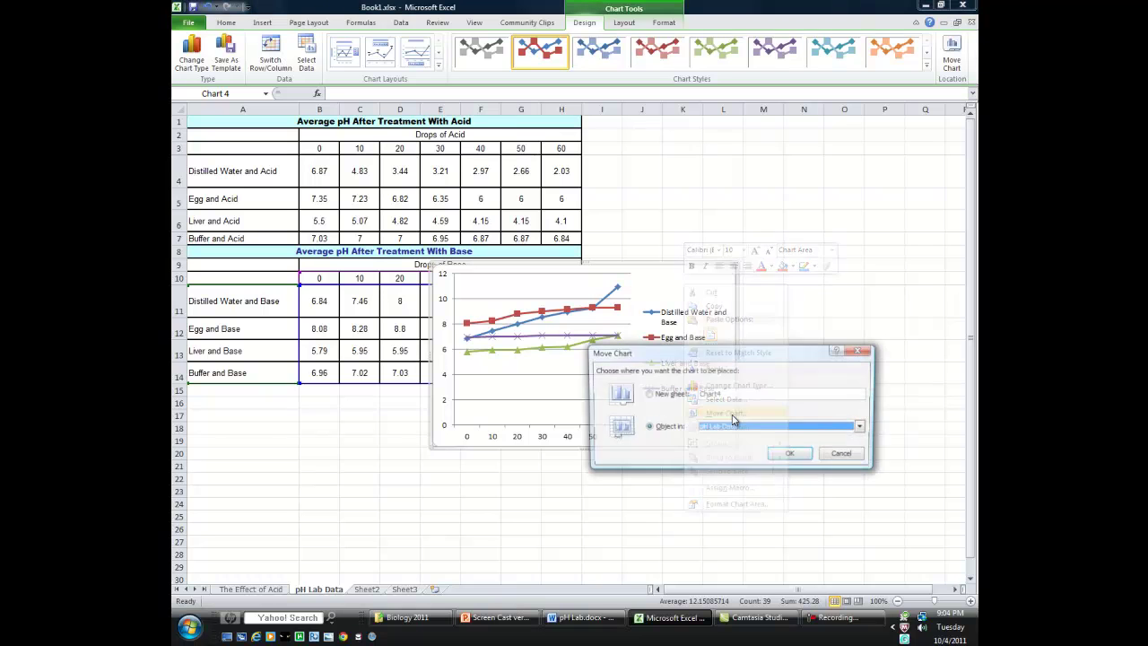
{"action": "left_click", "coordinate": [648, 394]}
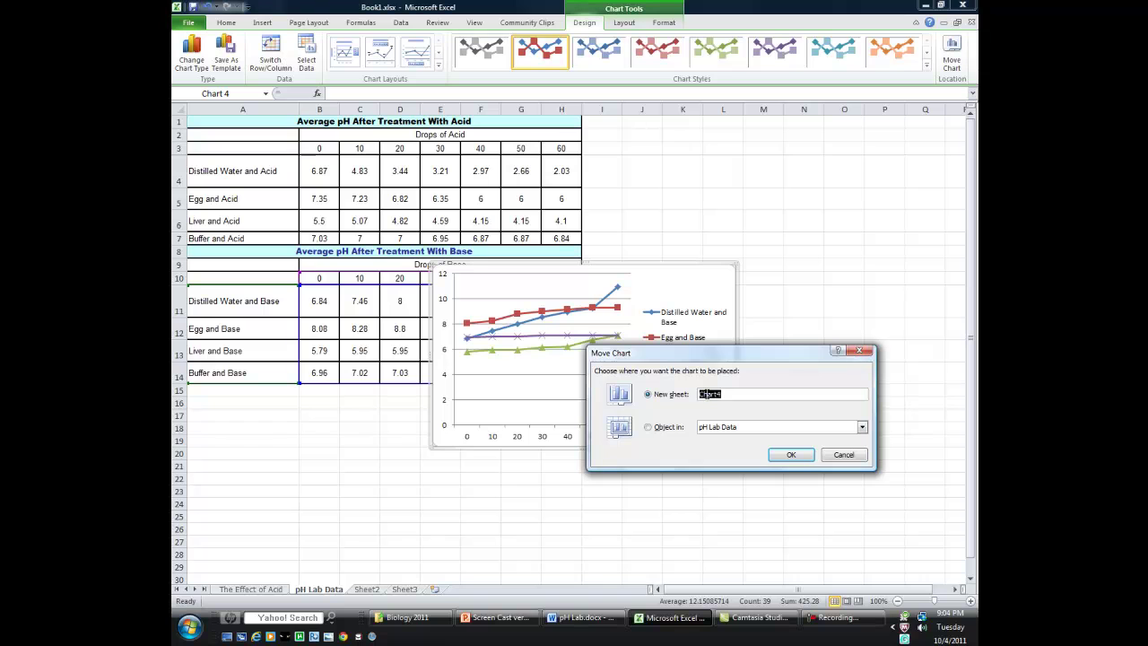
{"action": "type", "text": "The Effect of Base"}
{"action": "left_click", "coordinate": [792, 454]}
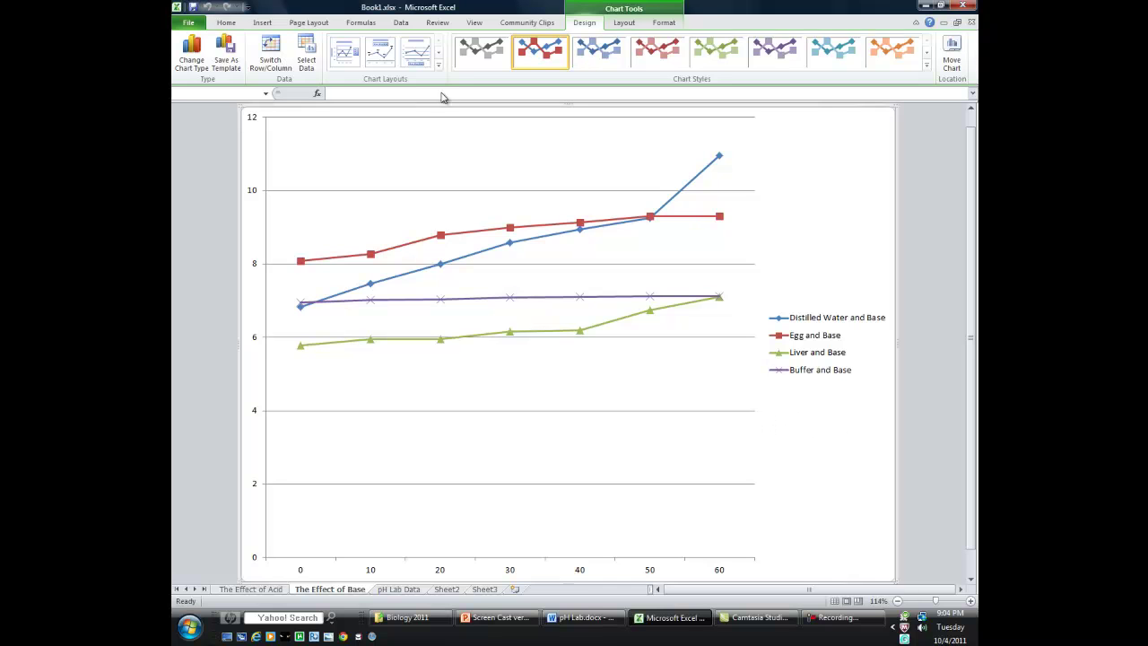
- Apply the layout with a chart title, both axis titles, a legend and vertical high-low lines to the base chart
{"action": "left_click", "coordinate": [439, 65]}
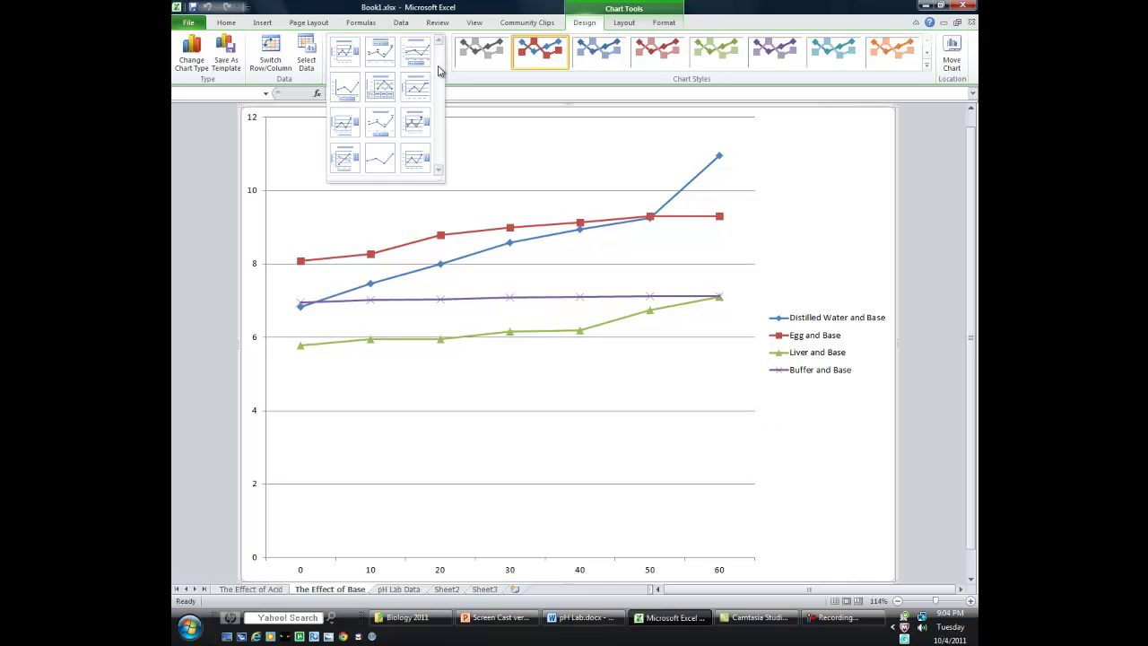
{"action": "left_click", "coordinate": [344, 159]}
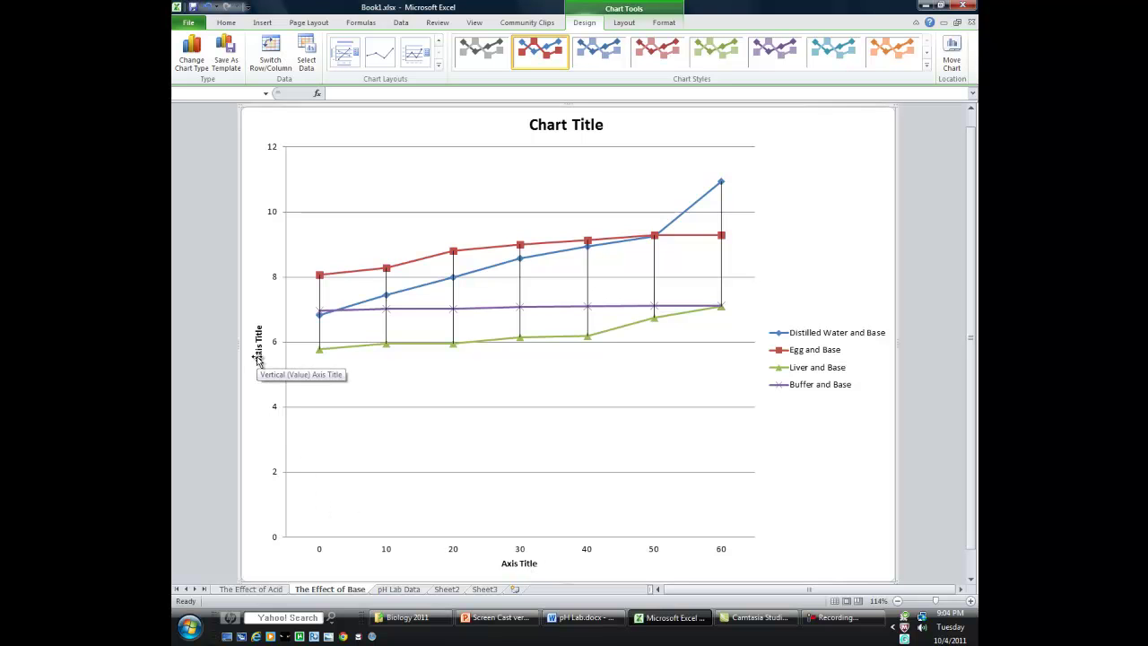
{"action": "right_click", "coordinate": [306, 135]}
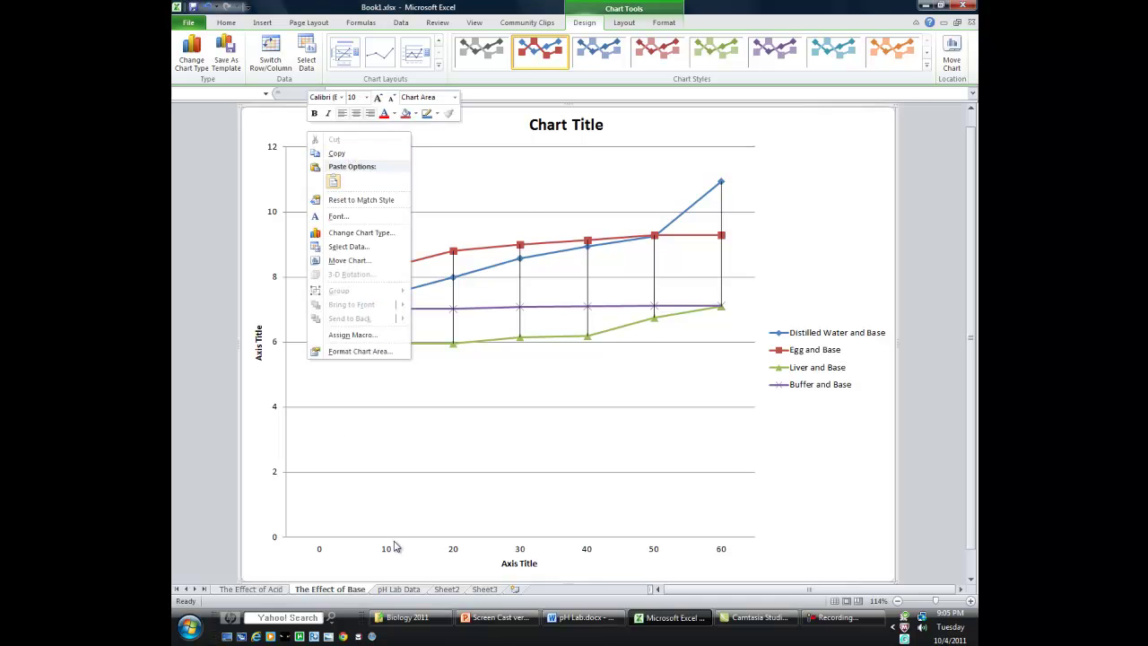
- Switch to the pH Lab report in Word and read the Analysis instructions and numbered Conclusion requirements, checking back on the hypothesis and data table
{"action": "left_click", "coordinate": [583, 617]}
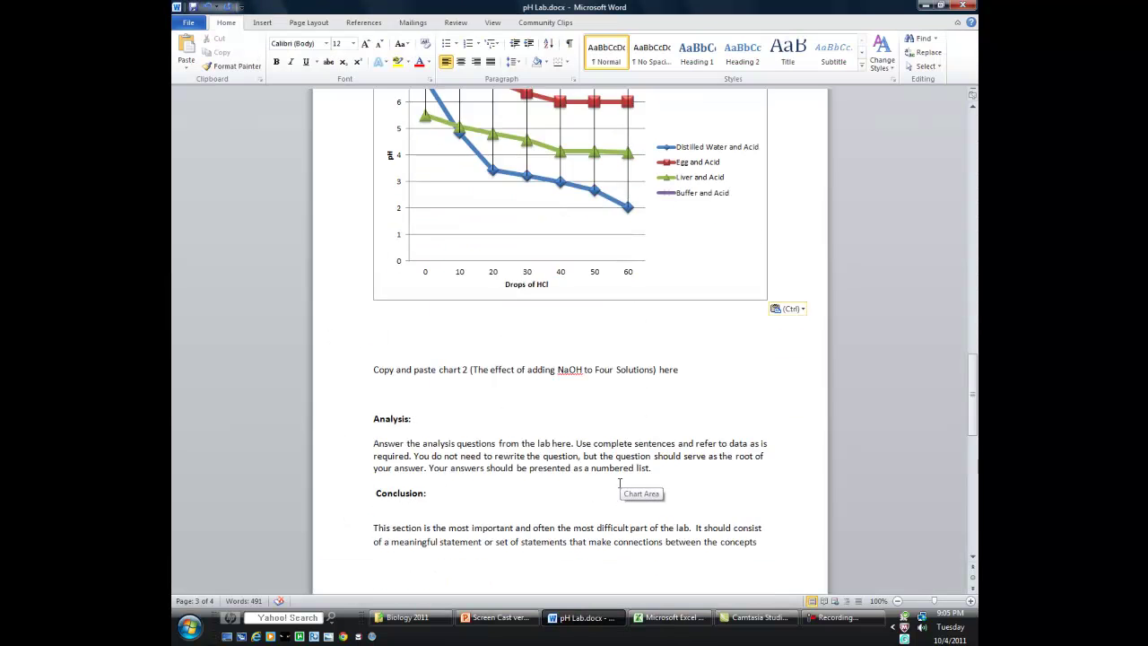
{"action": "scroll", "coordinate": [618, 484], "scroll_direction": "down", "scroll_amount": 1}
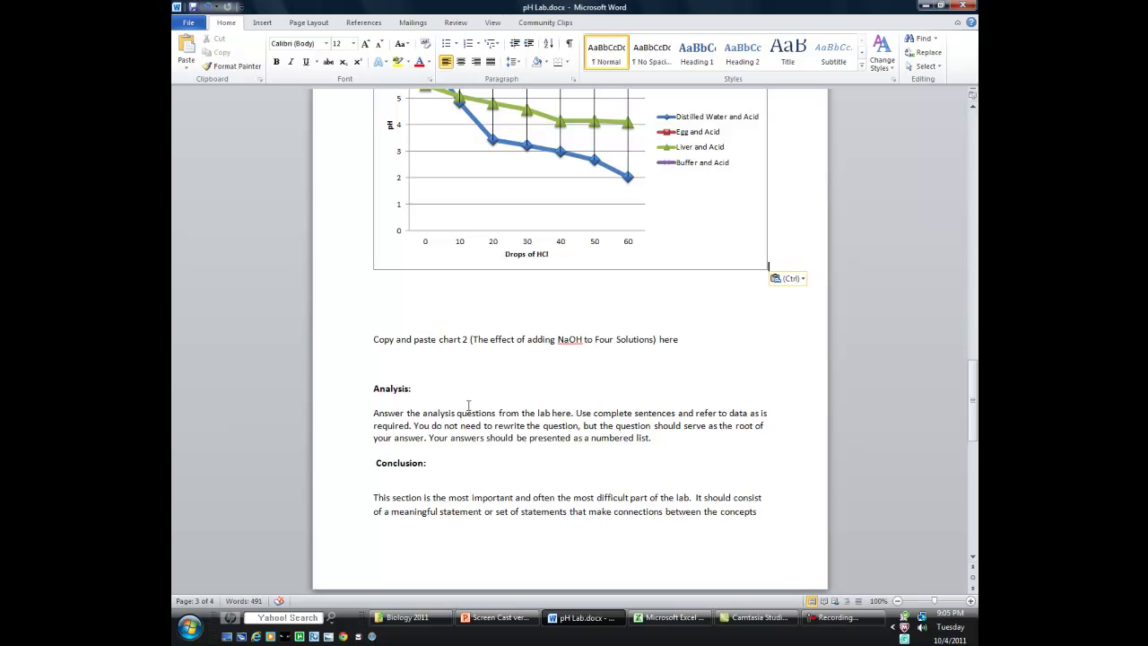
{"action": "scroll", "coordinate": [542, 475], "scroll_direction": "down", "scroll_amount": 4}
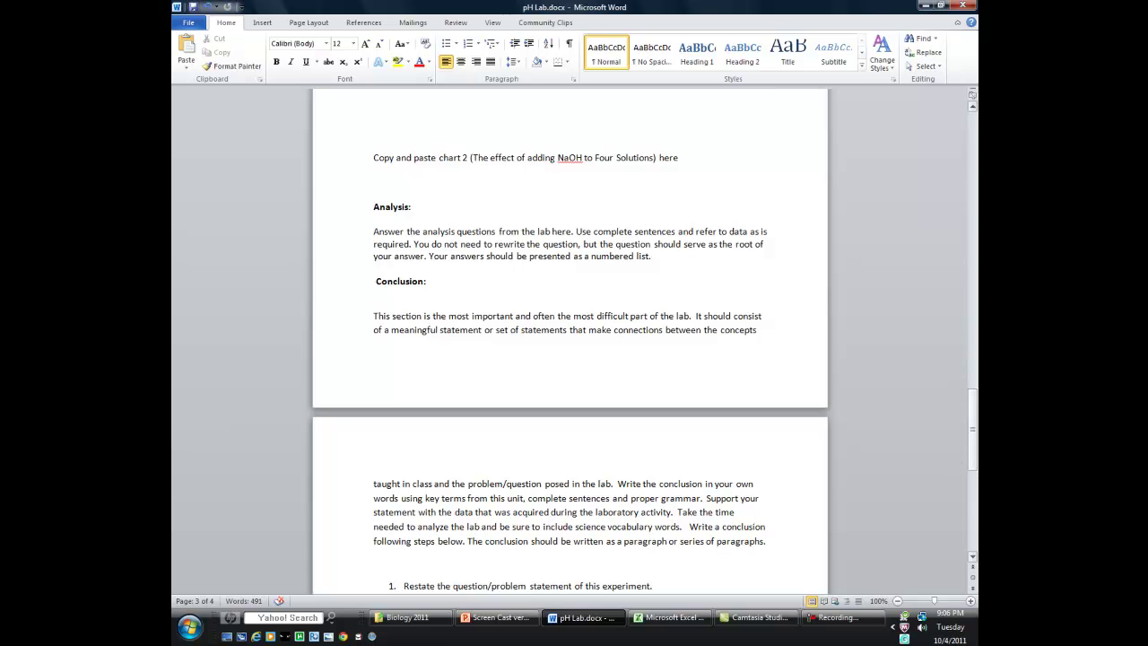
{"action": "scroll", "coordinate": [948, 450], "scroll_direction": "down", "scroll_amount": 3}
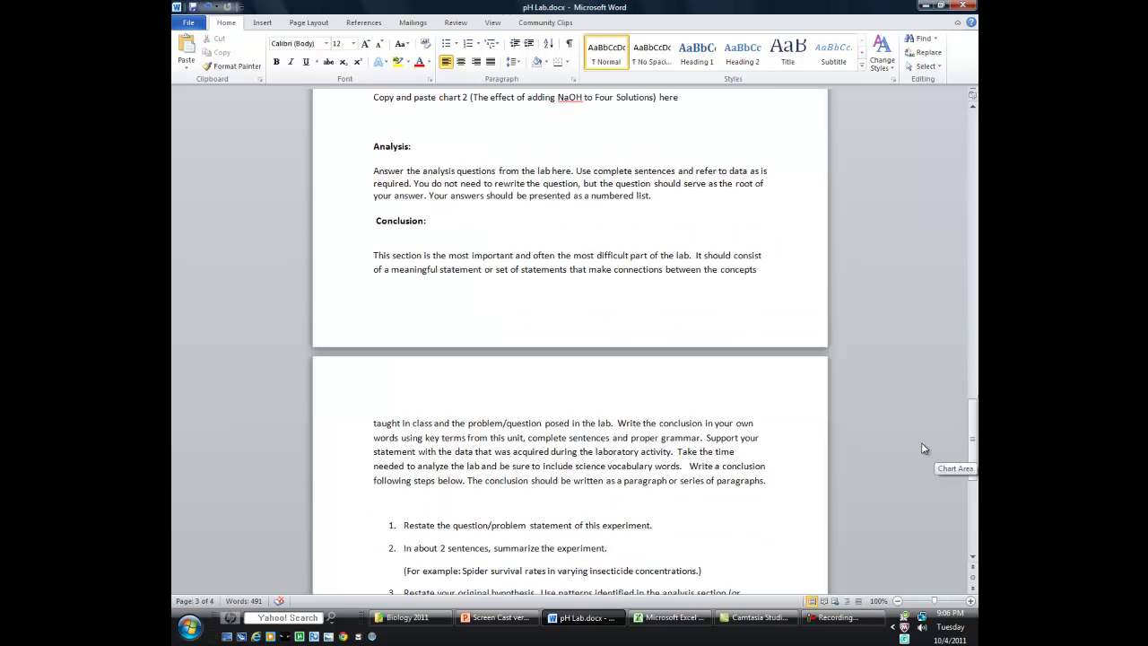
{"action": "scroll", "coordinate": [923, 448], "scroll_direction": "down", "scroll_amount": 1}
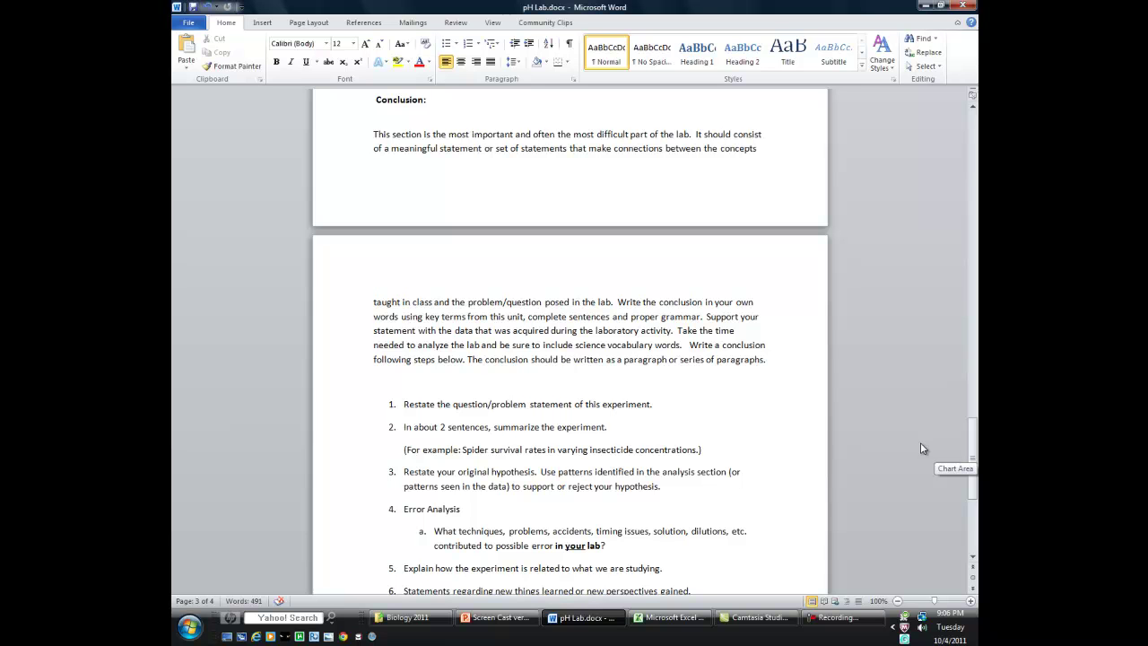
{"action": "scroll", "coordinate": [916, 447], "scroll_direction": "down", "scroll_amount": 4}
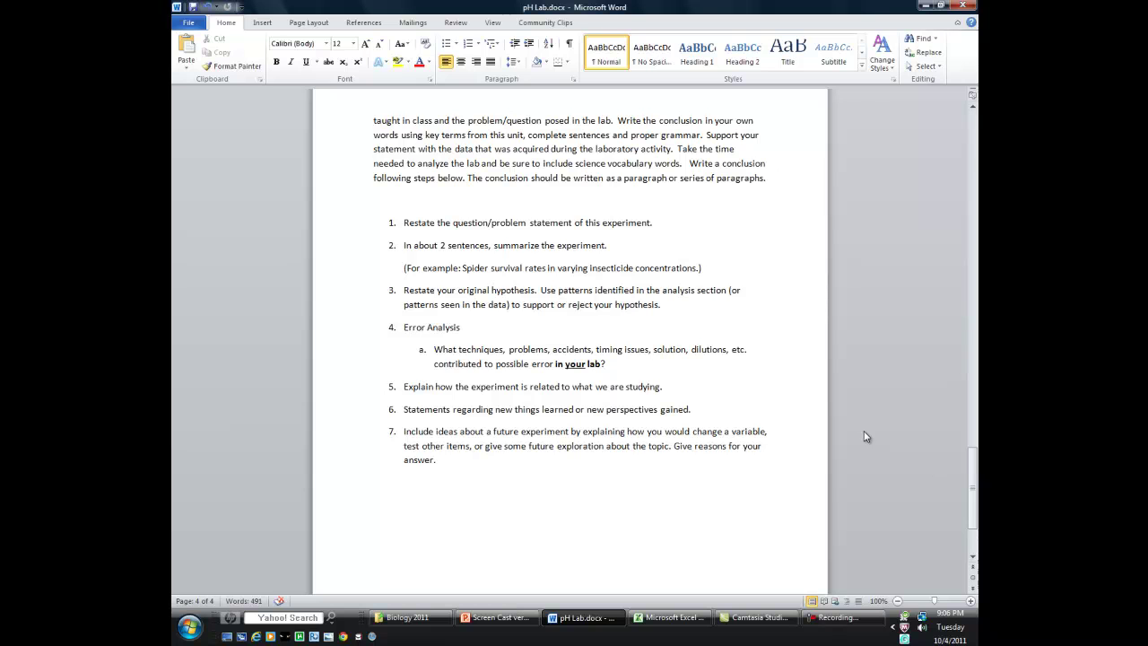
{"action": "scroll", "coordinate": [533, 337], "scroll_direction": "up", "scroll_amount": 1}
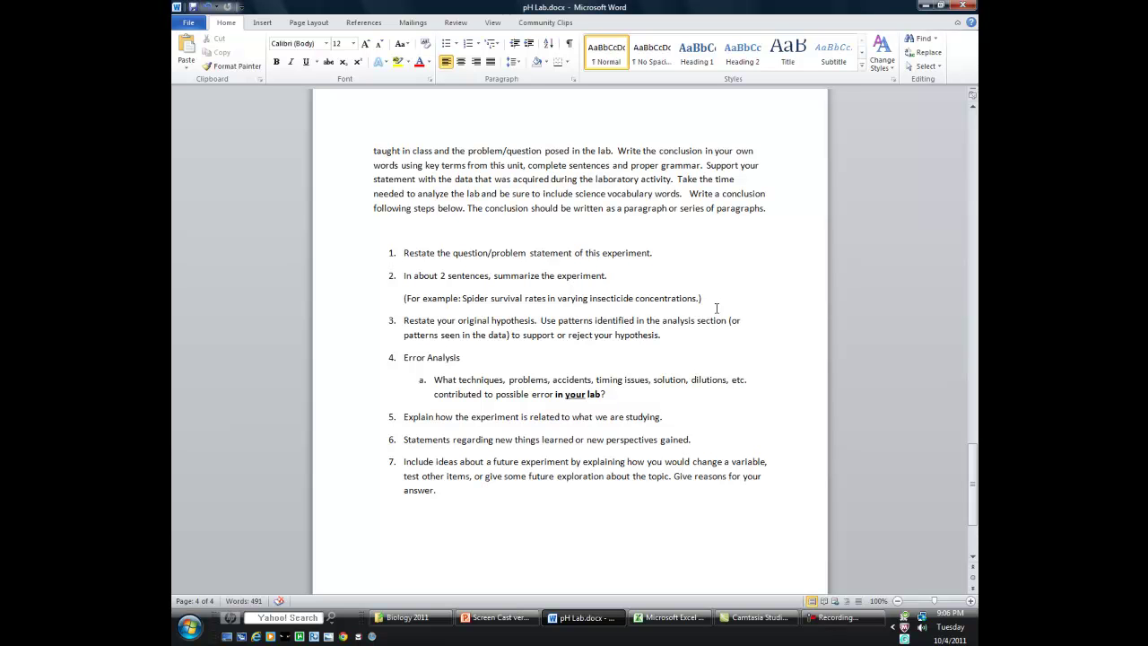
{"action": "scroll", "coordinate": [716, 308], "scroll_direction": "up", "scroll_amount": 20}
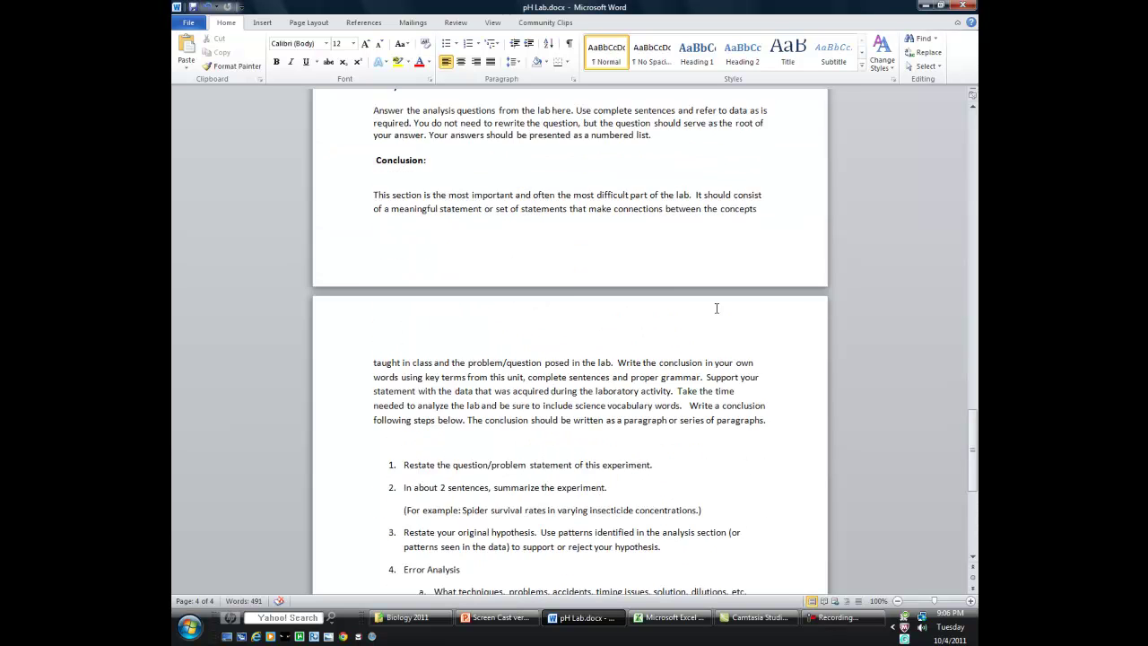
{"action": "scroll", "coordinate": [715, 308], "scroll_direction": "up", "scroll_amount": 15}
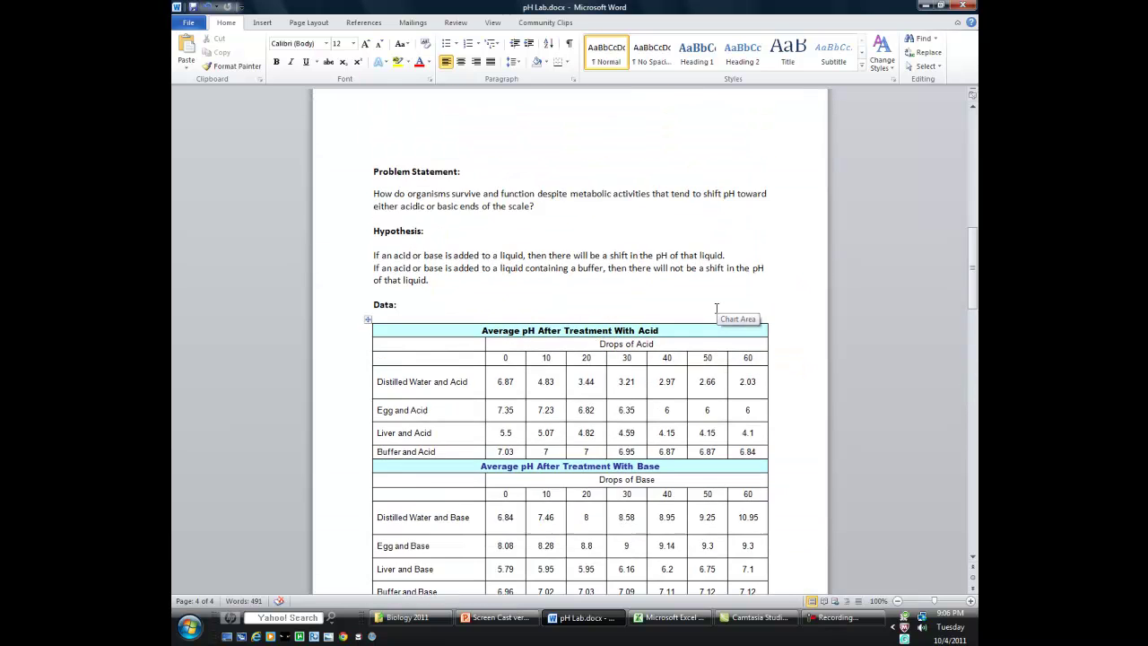
{"action": "scroll", "coordinate": [716, 308], "scroll_direction": "down", "scroll_amount": 20}
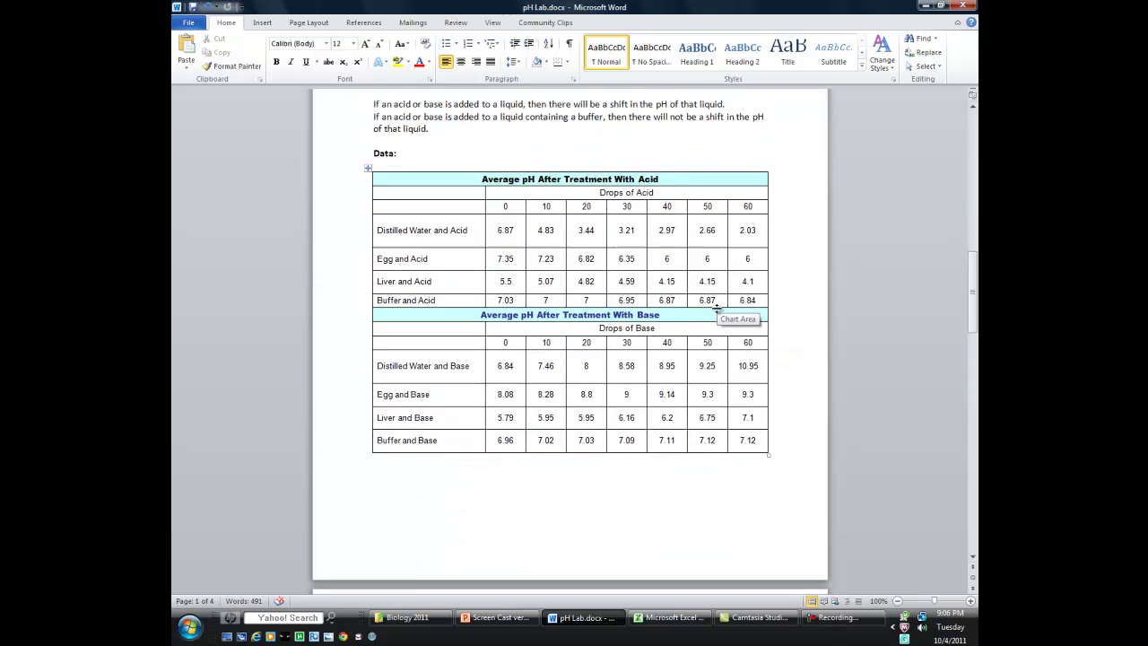
{"action": "scroll", "coordinate": [722, 319], "scroll_direction": "down", "scroll_amount": 5}
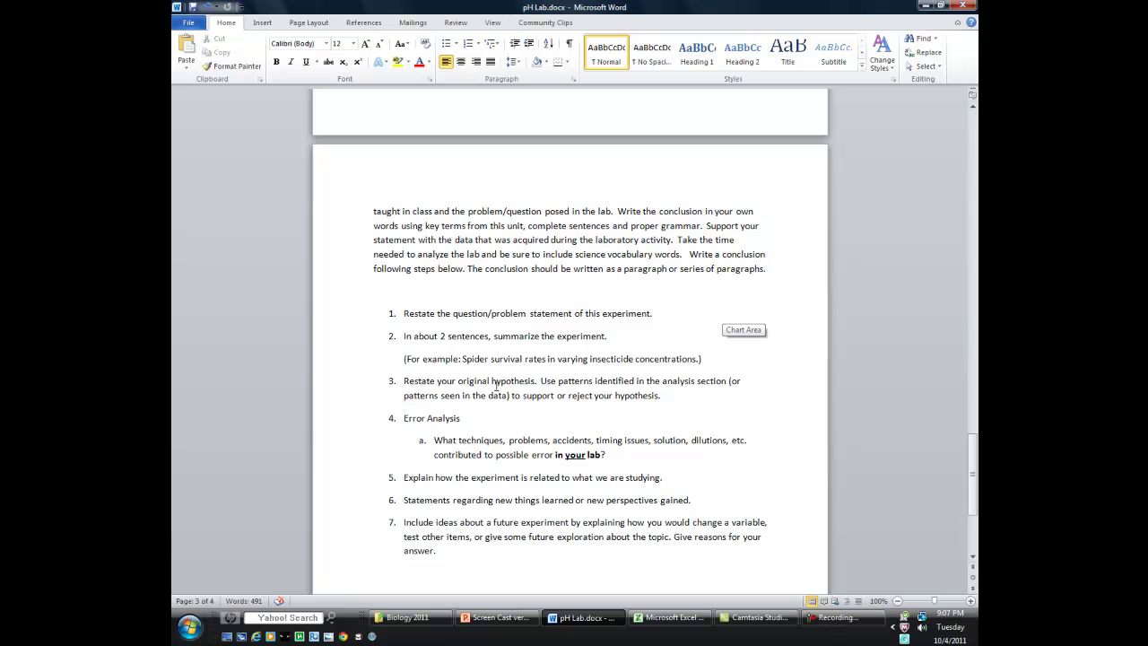
{"action": "scroll", "coordinate": [493, 384], "scroll_direction": "down", "scroll_amount": 2}
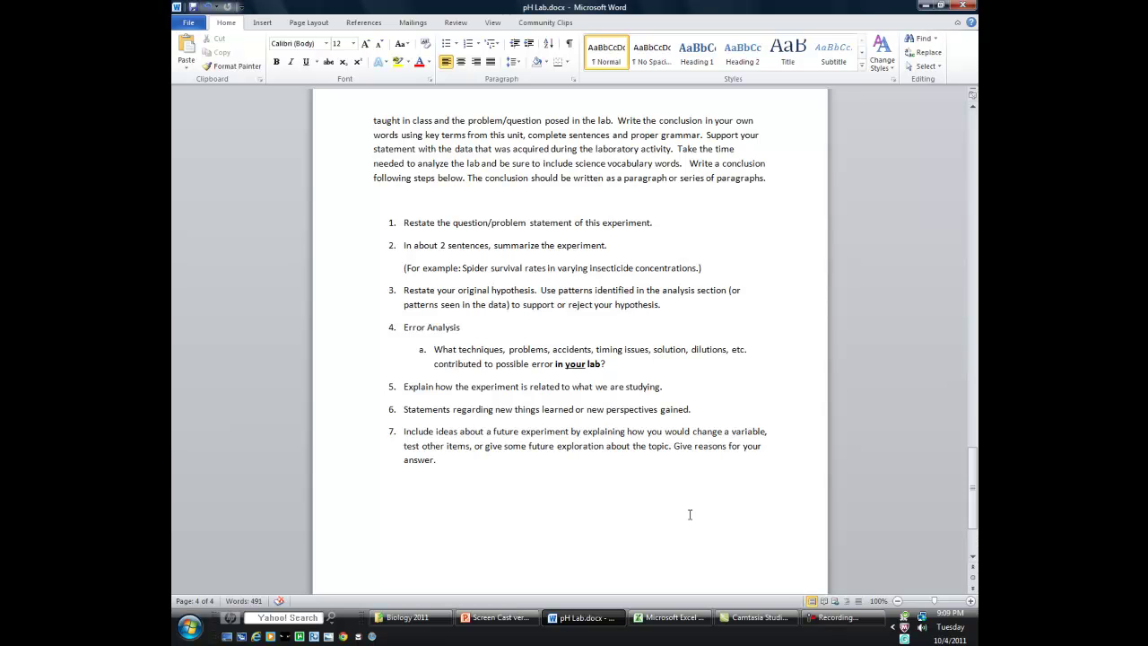
- Review the whole report, from the title page through the problem statement, hypothesis, data table and acid chart to the conclusion requirements
{"action": "scroll", "coordinate": [622, 438], "scroll_direction": "up", "scroll_amount": 9}
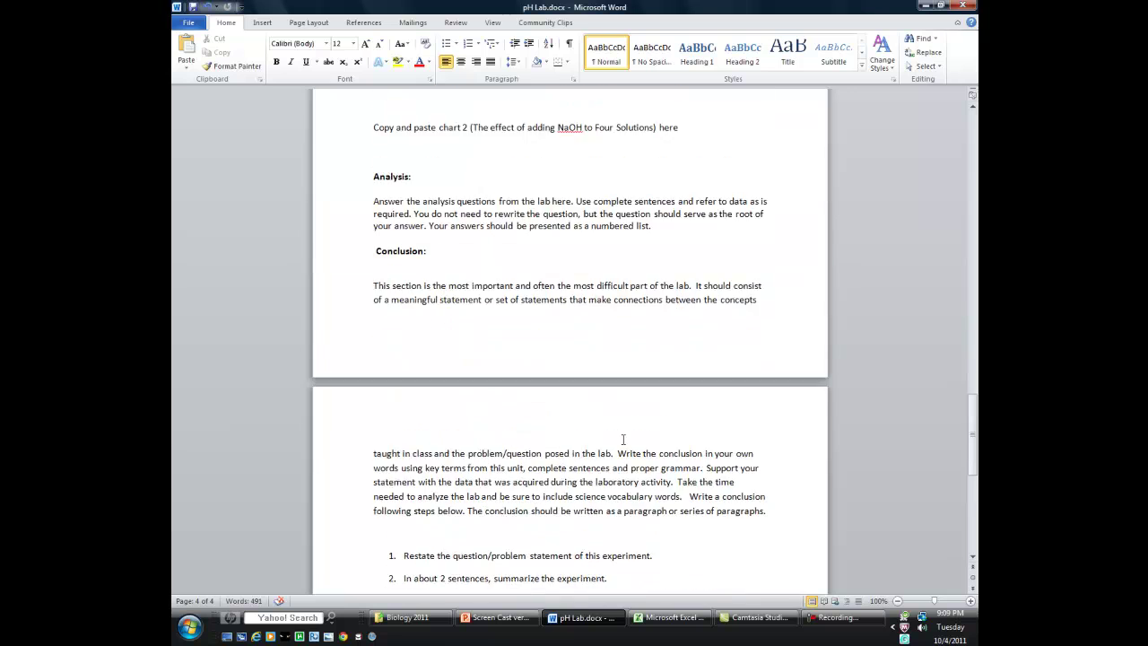
{"action": "scroll", "coordinate": [622, 438], "scroll_direction": "up", "scroll_amount": 12}
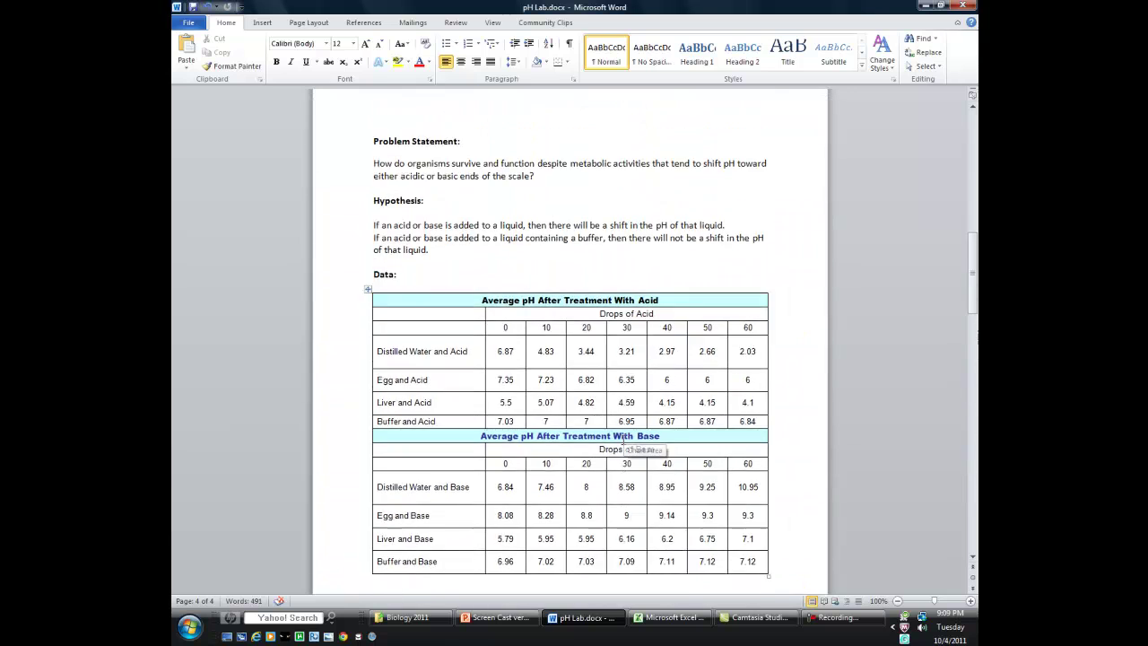
{"action": "scroll", "coordinate": [623, 438], "scroll_direction": "down", "scroll_amount": 3}
{"action": "scroll", "coordinate": [623, 438], "scroll_direction": "up", "scroll_amount": 6}
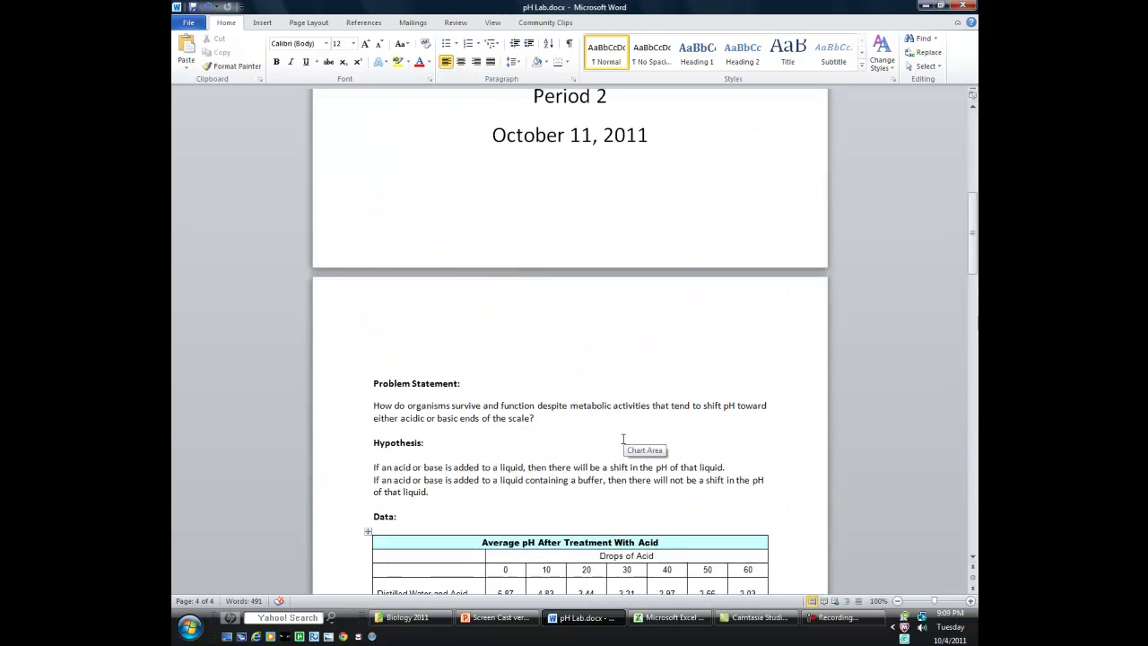
{"action": "scroll", "coordinate": [623, 438], "scroll_direction": "up", "scroll_amount": 2}
{"action": "scroll", "coordinate": [623, 439], "scroll_direction": "down", "scroll_amount": 8}
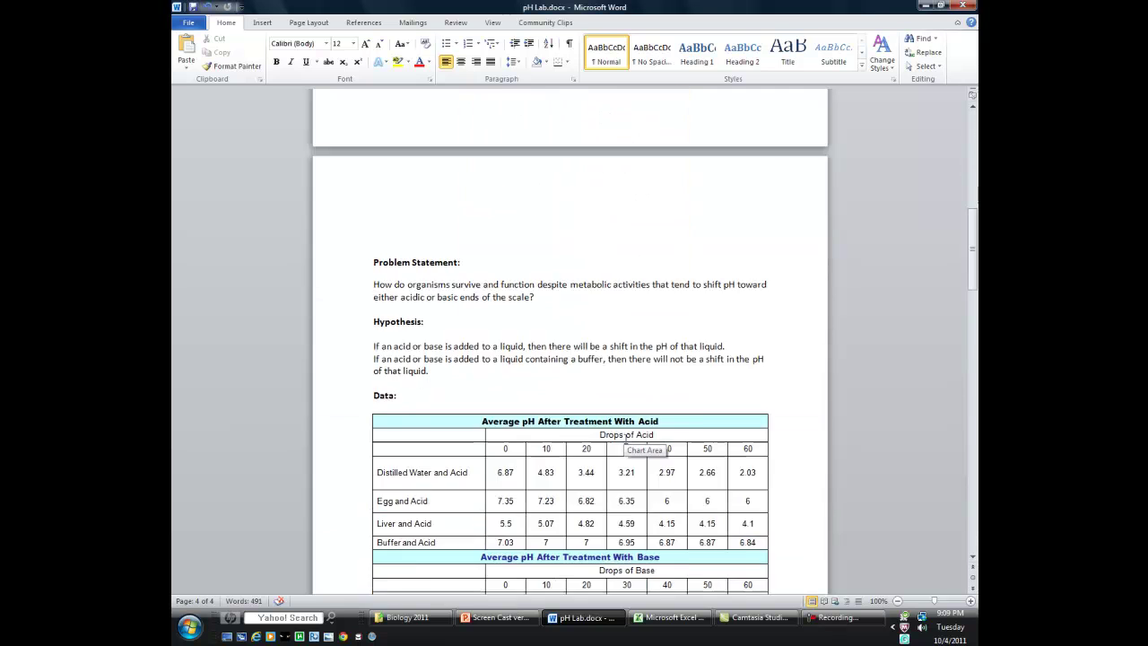
{"action": "scroll", "coordinate": [625, 437], "scroll_direction": "down", "scroll_amount": 20}
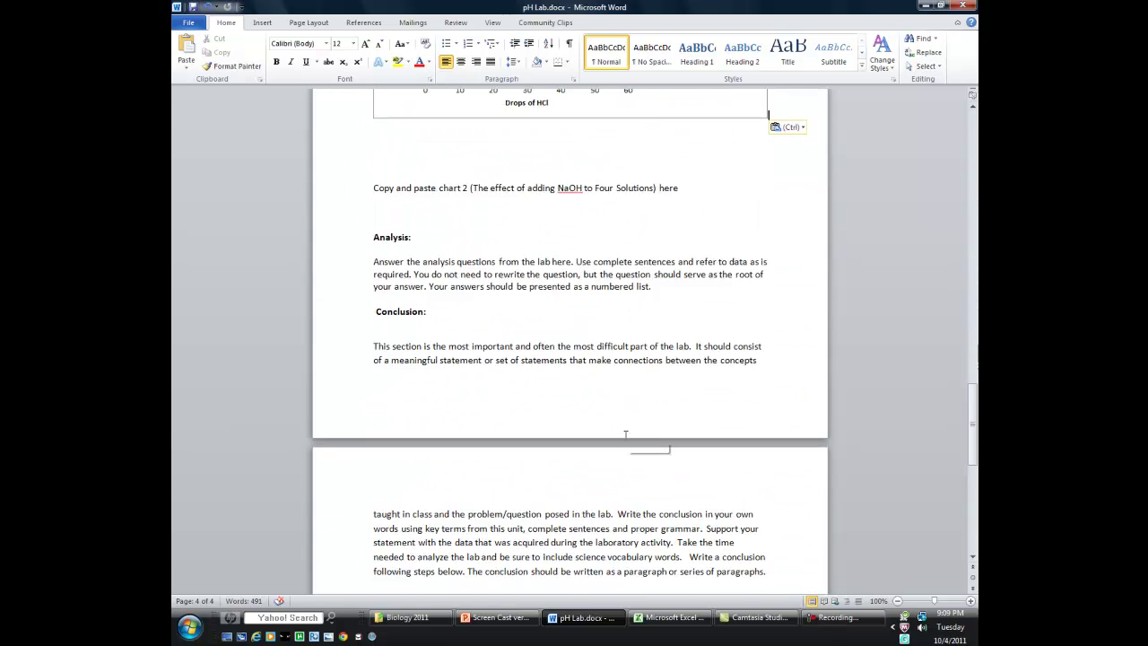
{"action": "scroll", "coordinate": [625, 437], "scroll_direction": "down", "scroll_amount": 4}
{"action": "scroll", "coordinate": [625, 437], "scroll_direction": "down", "scroll_amount": 4}
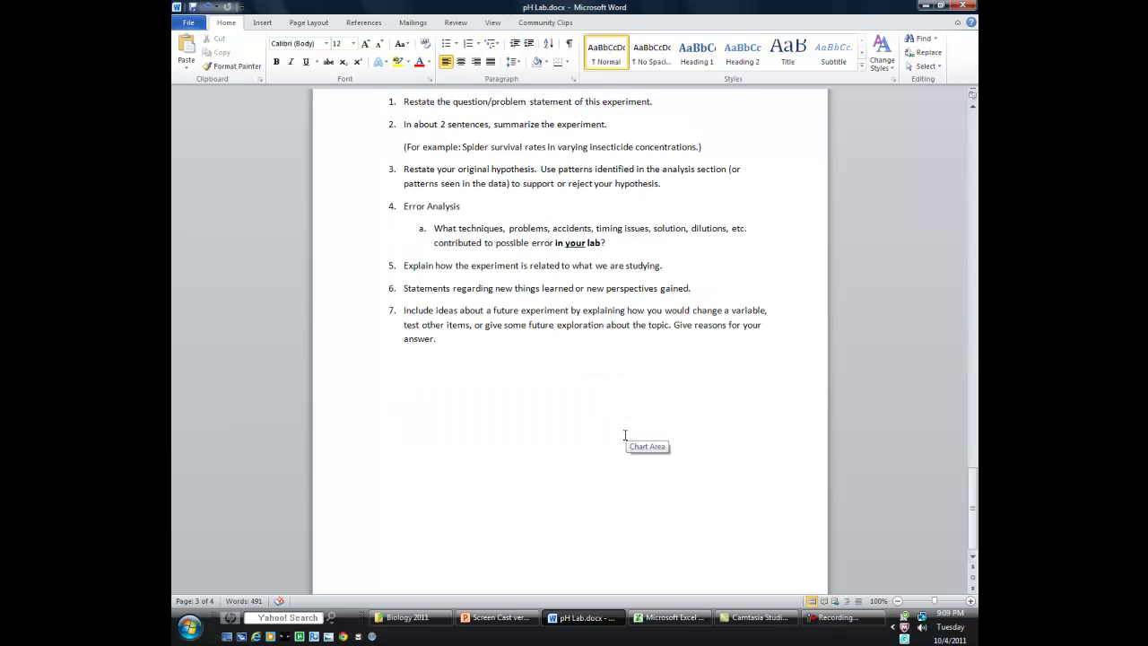
{"action": "scroll", "coordinate": [625, 437], "scroll_direction": "up", "scroll_amount": 4}
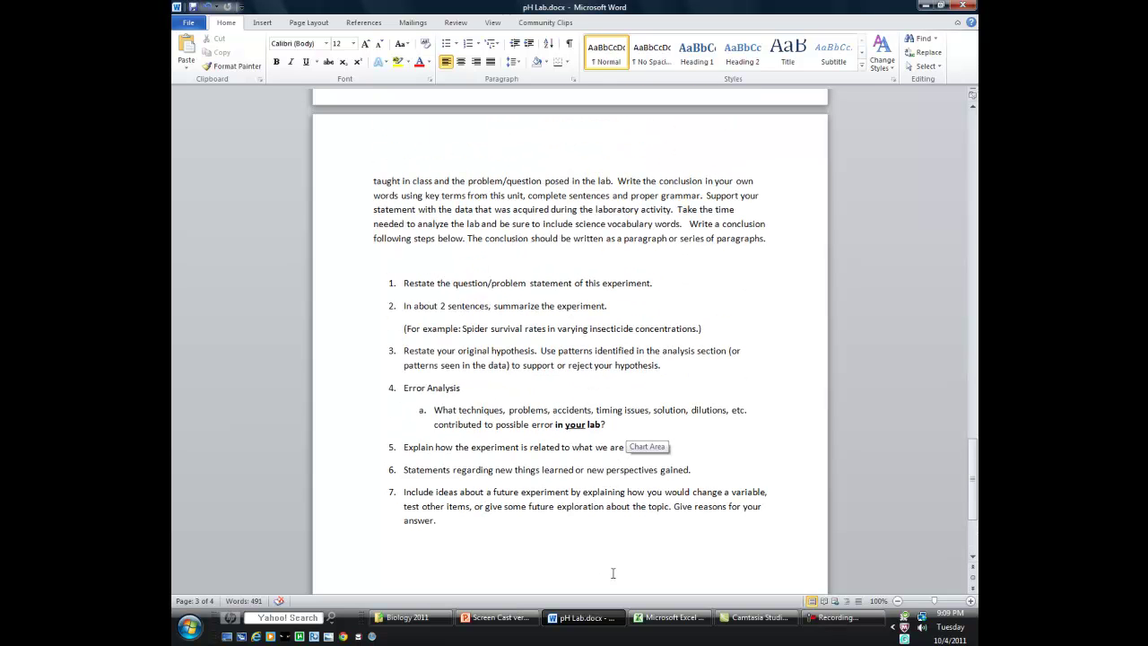
{"action": "scroll", "coordinate": [626, 564], "scroll_direction": "up", "scroll_amount": 15}
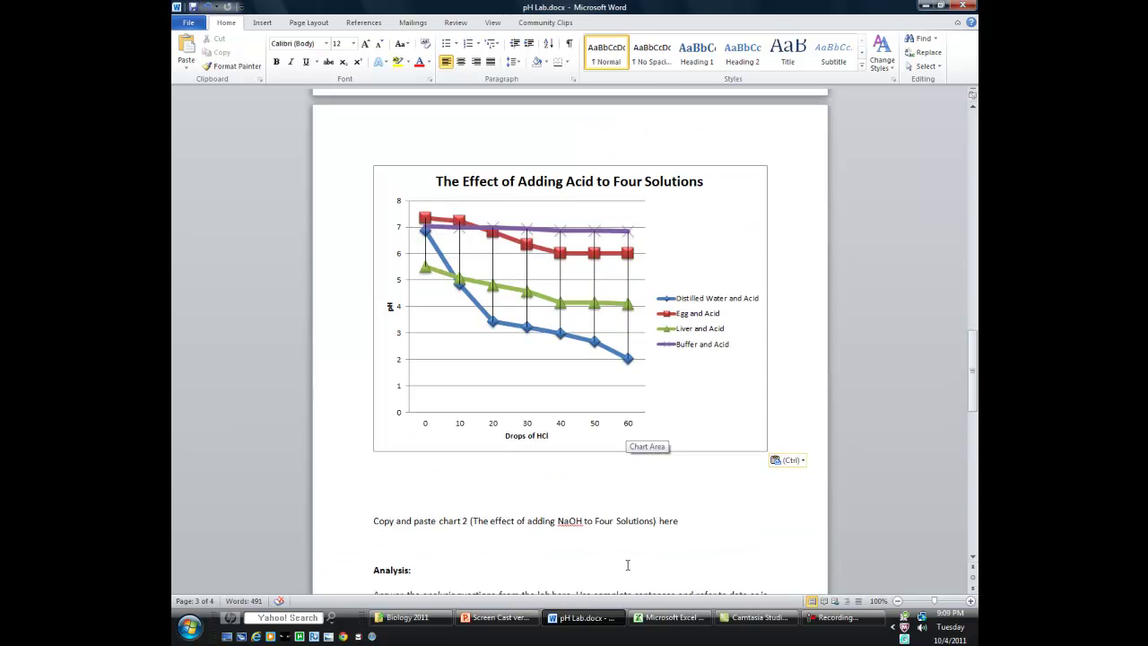
{"action": "scroll", "coordinate": [627, 565], "scroll_direction": "down", "scroll_amount": 2}
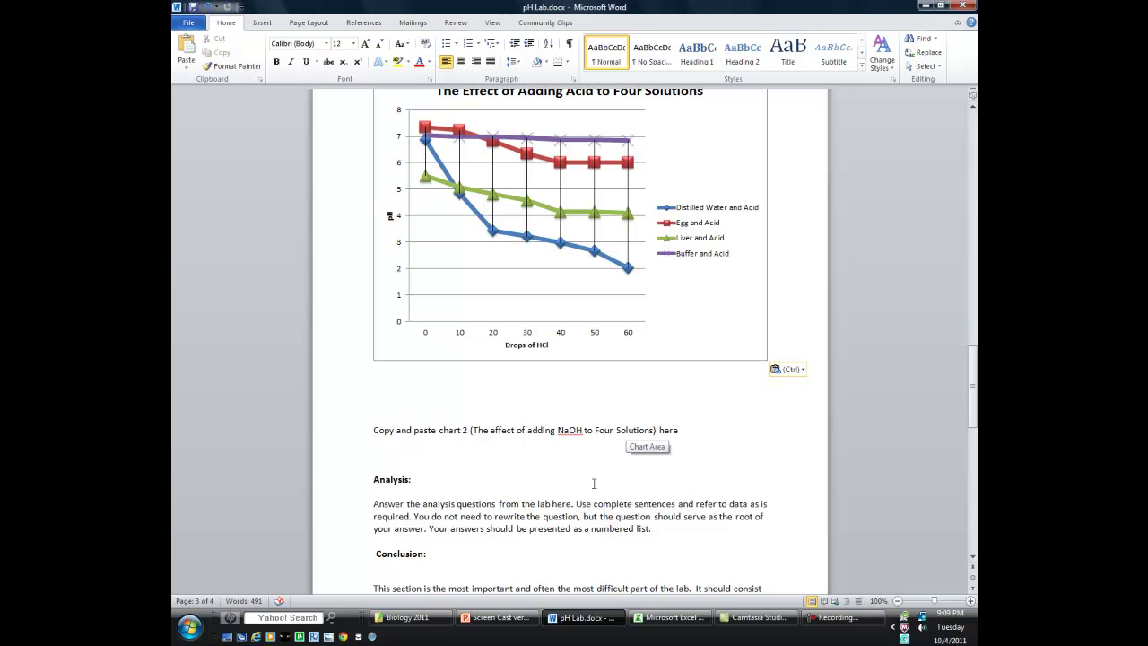
{"action": "scroll", "coordinate": [558, 421], "scroll_direction": "up", "scroll_amount": 9}
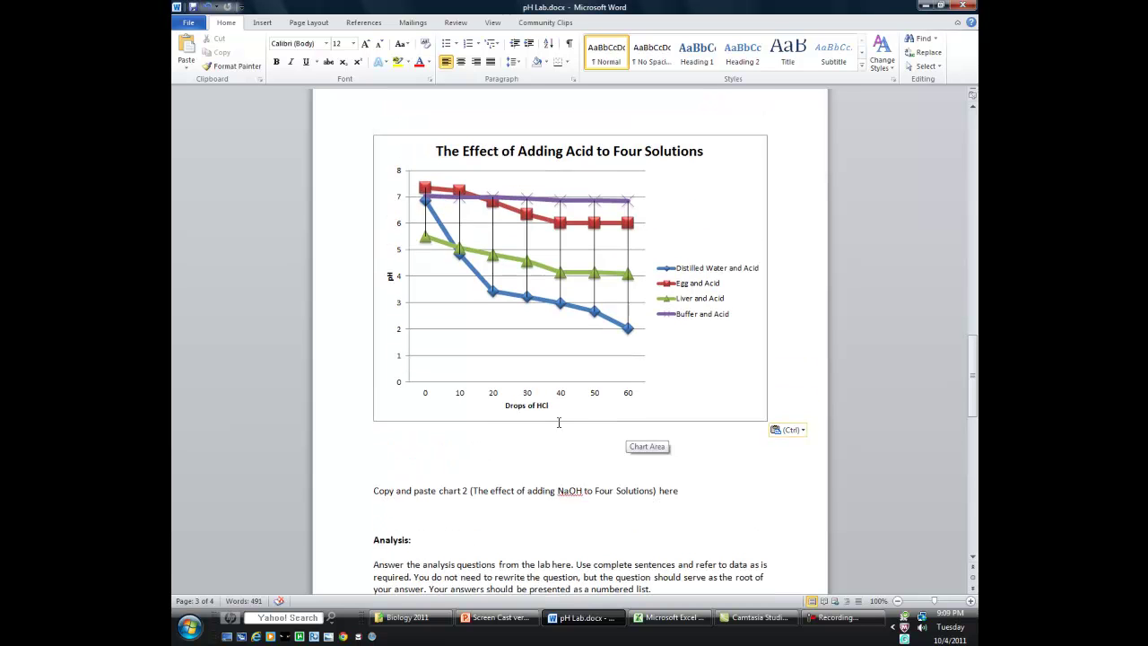
{"action": "scroll", "coordinate": [558, 422], "scroll_direction": "up", "scroll_amount": 4}
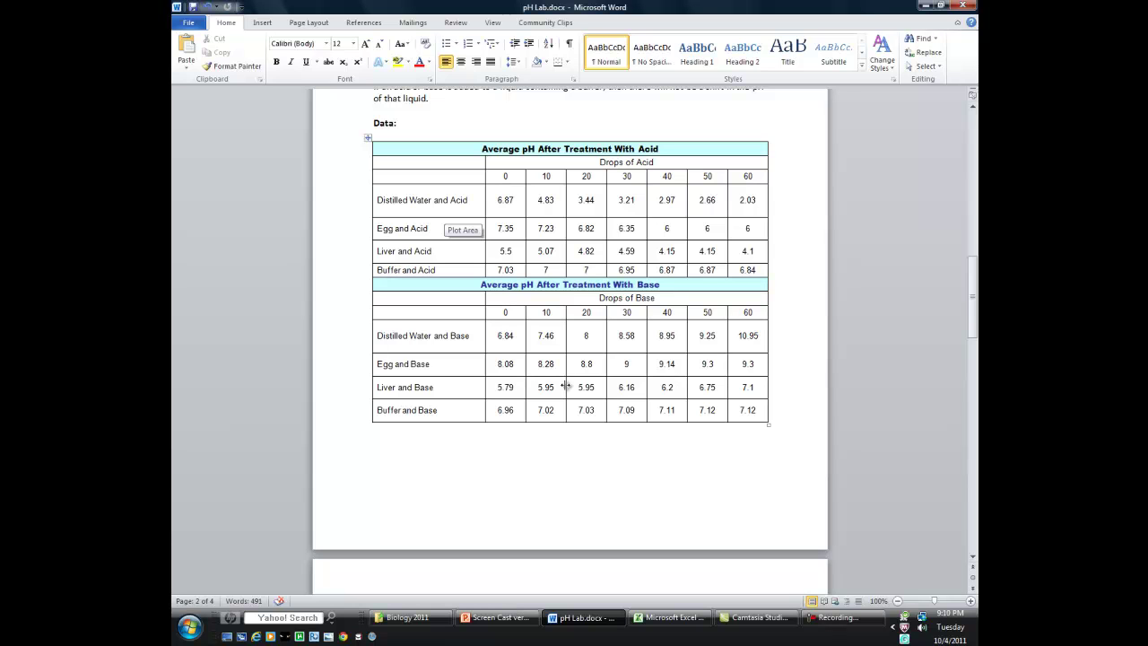
{"action": "left_click", "coordinate": [836, 616]}
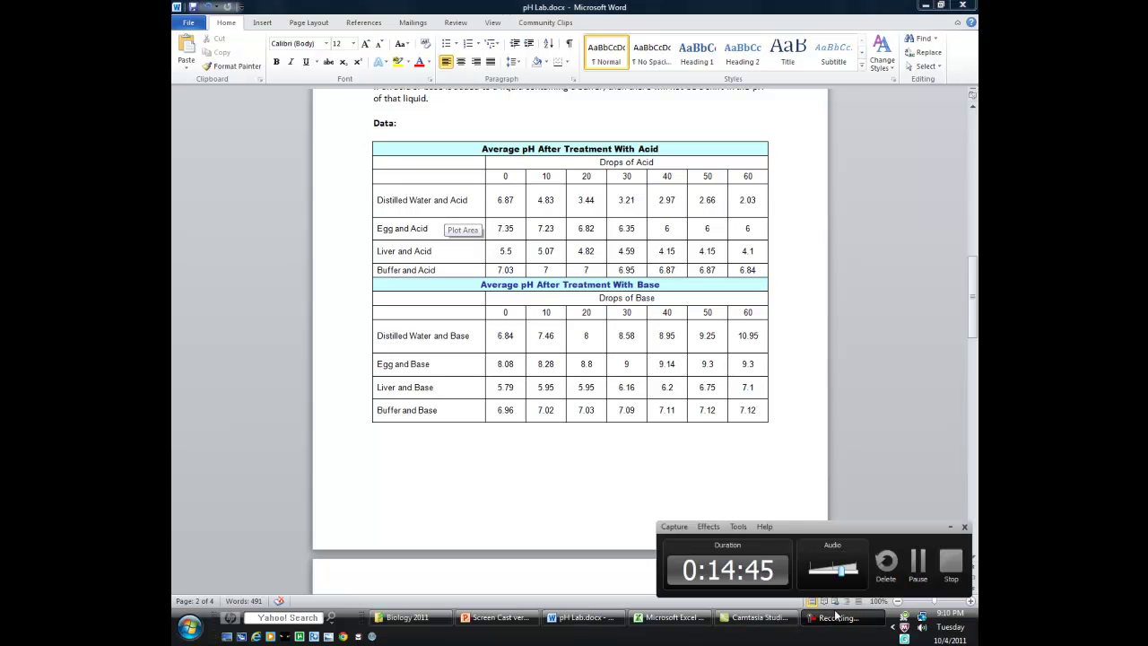